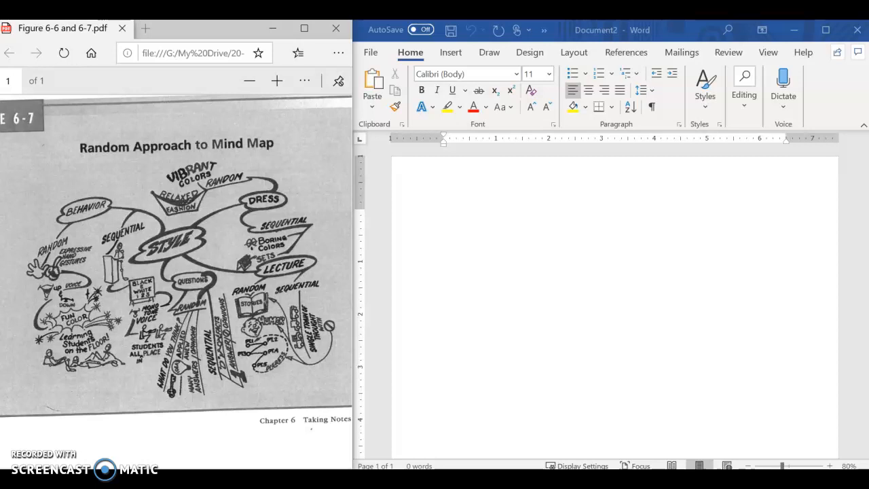
# - Enter the heading "Style" at the top of the blank document and set its font size to 18
pyautogui.click(508, 213)
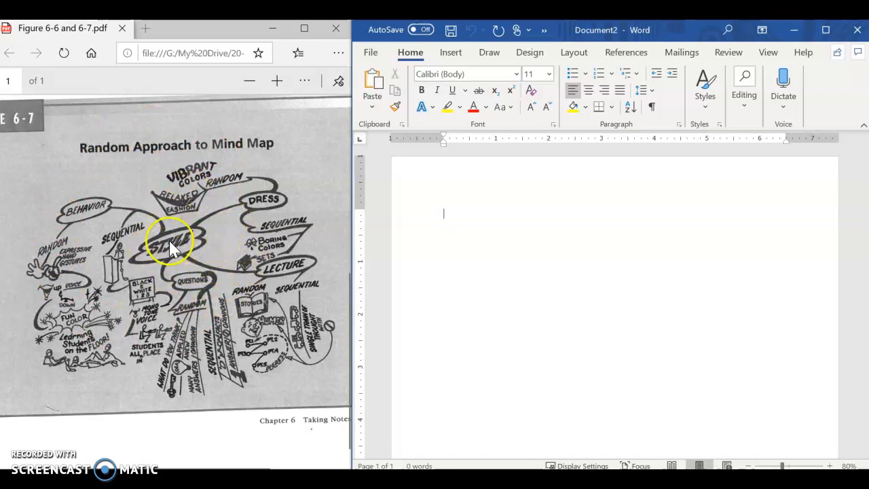
pyautogui.write('Style')
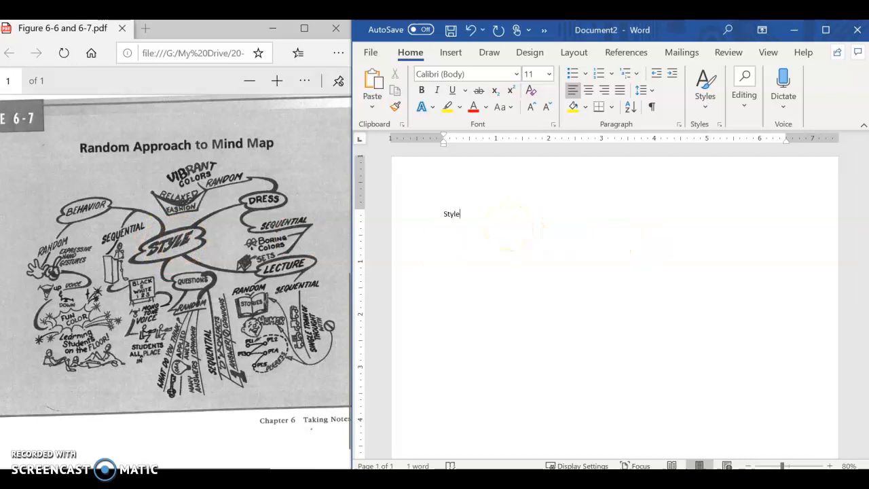
pyautogui.moveTo(440, 207); pyautogui.dragTo(577, 281)
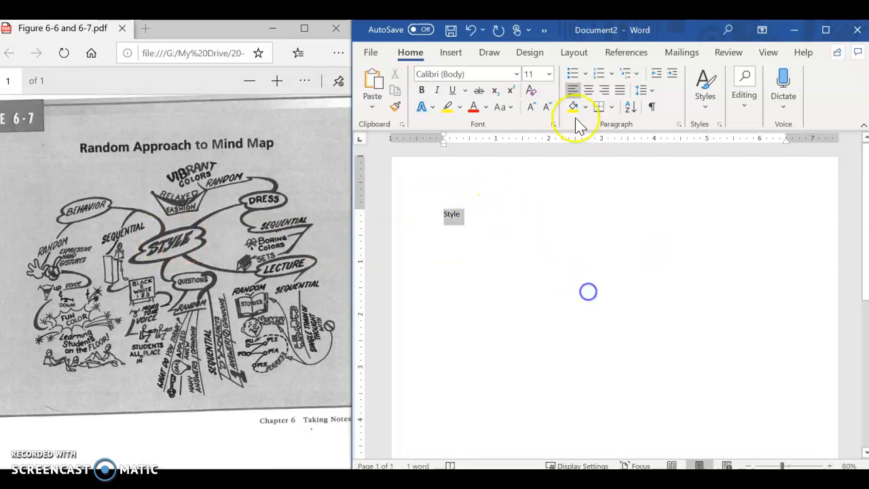
pyautogui.click(549, 73)
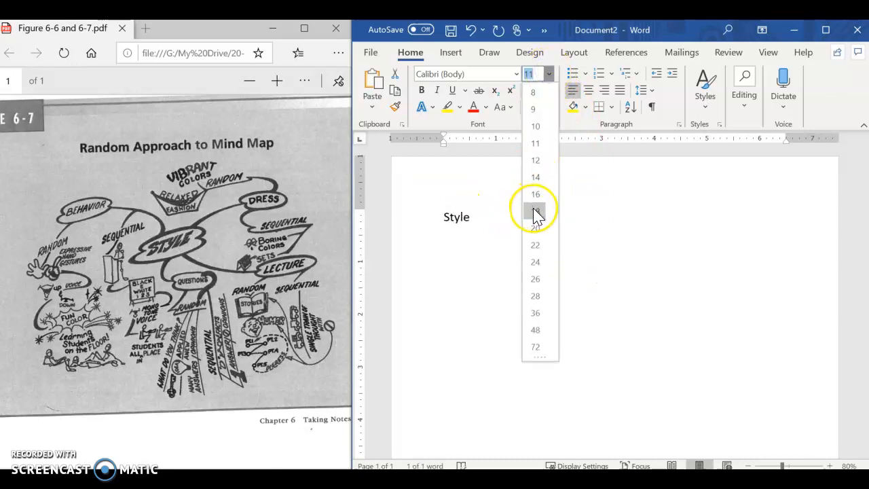
pyautogui.click(536, 215)
pyautogui.click(476, 220)
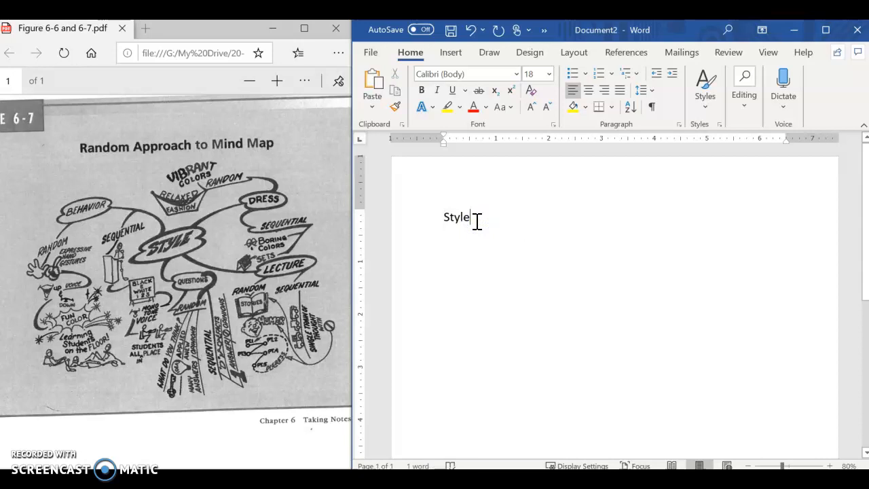
# - Start a bulleted list below the "Style" heading with the item "Dress" and a second-level item "Random" beneath it
pyautogui.press('Return')
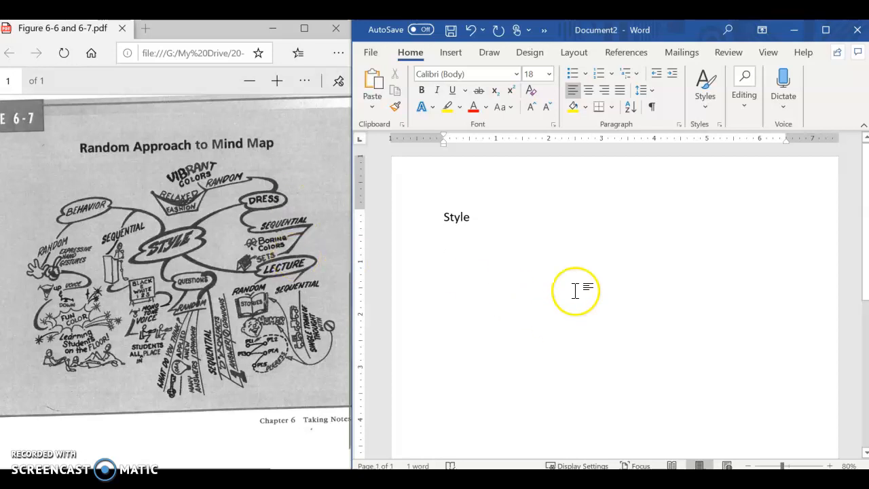
pyautogui.click(585, 74)
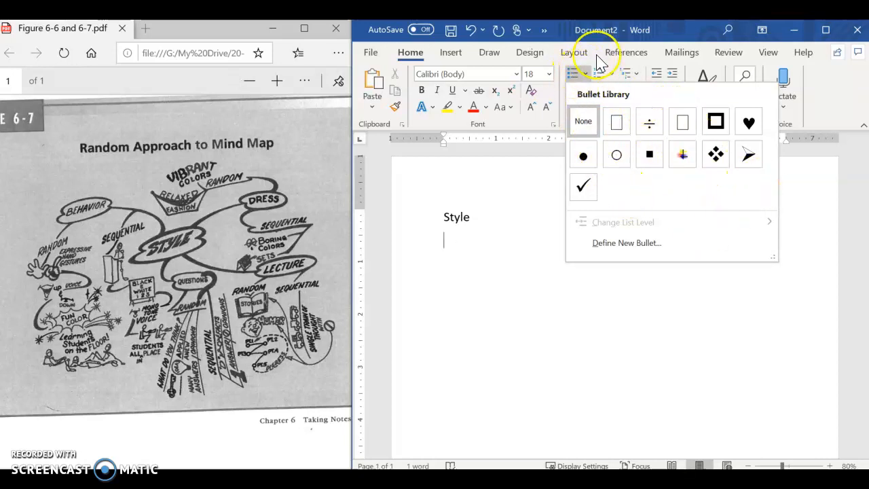
pyautogui.click(640, 27)
pyautogui.click(573, 73)
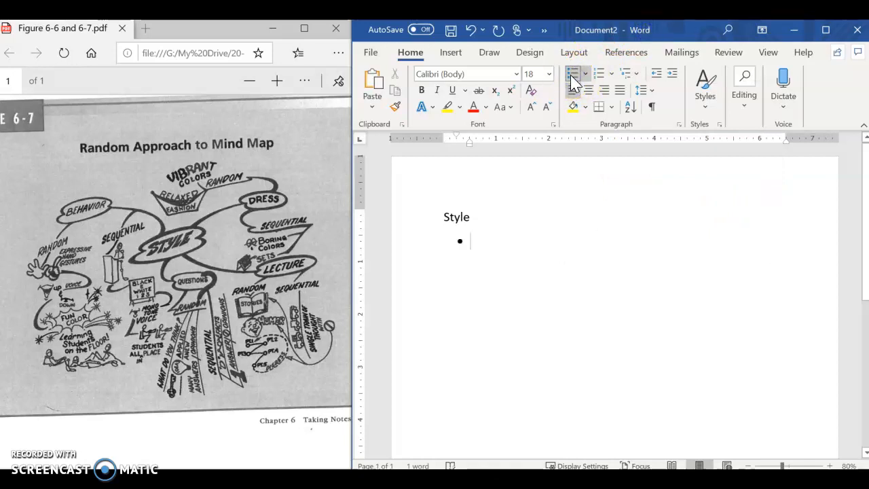
pyautogui.write('Dress')
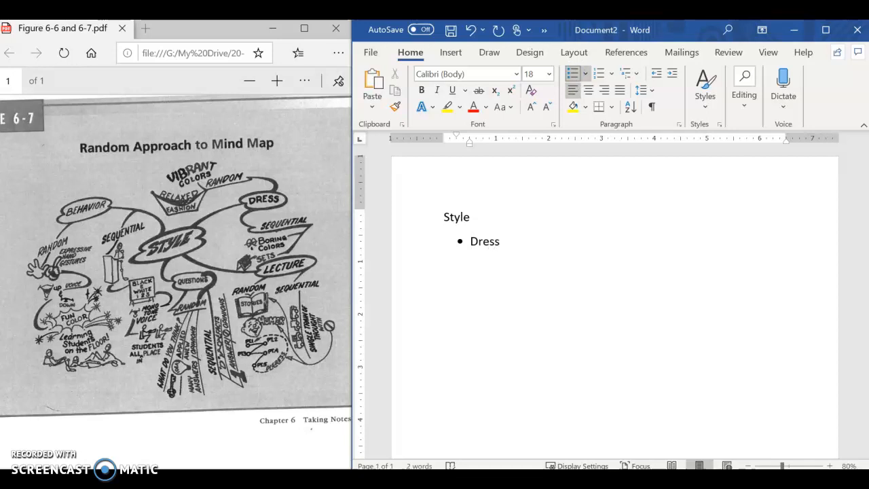
pyautogui.press('Return')
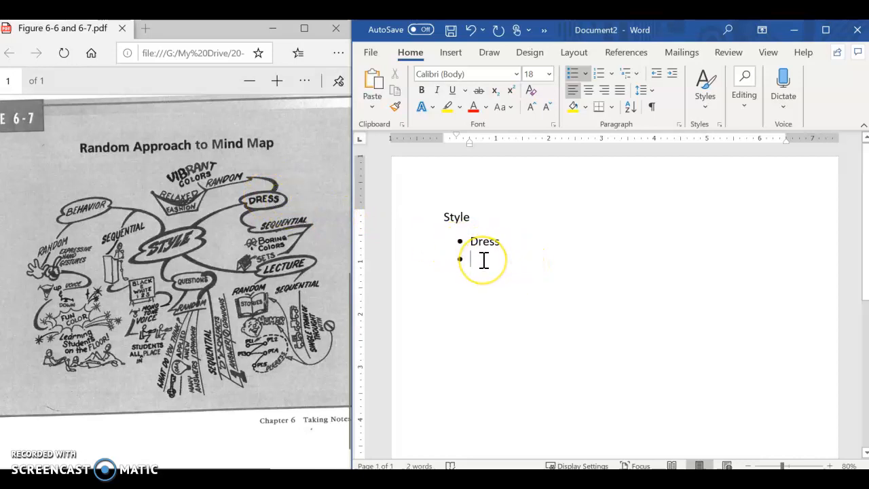
pyautogui.press('Tab')
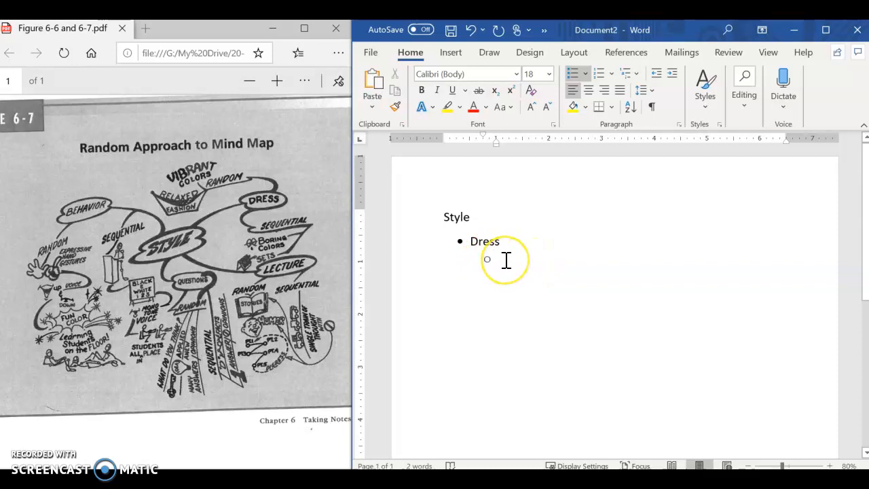
pyautogui.write('Random')
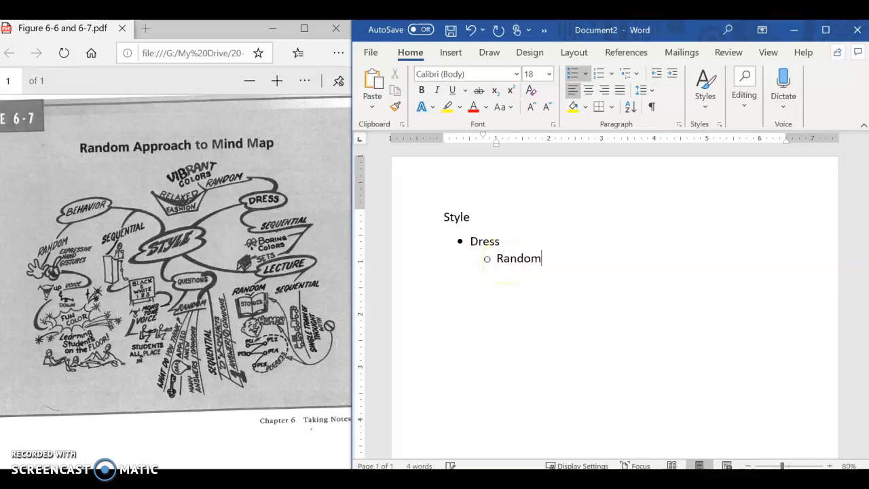
# - Add "Vibrant colors" as a third-level bullet under the "Random" item of Dress
pyautogui.press('Return')
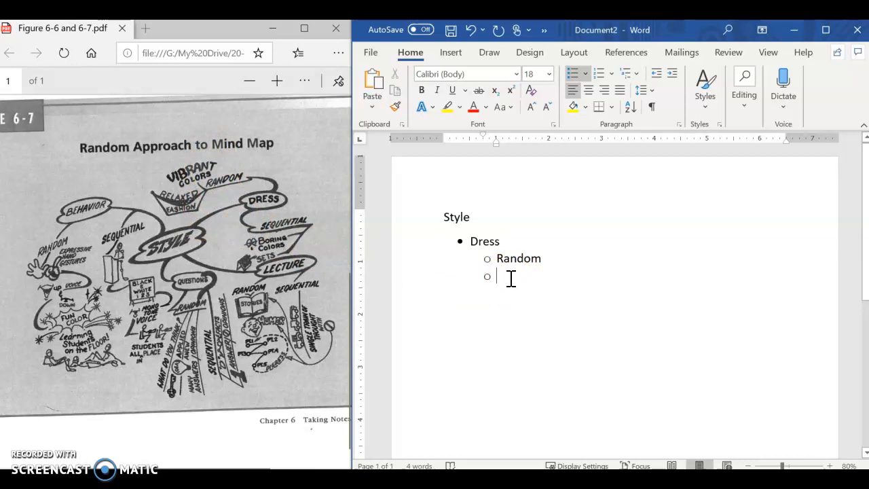
pyautogui.press('Tab')
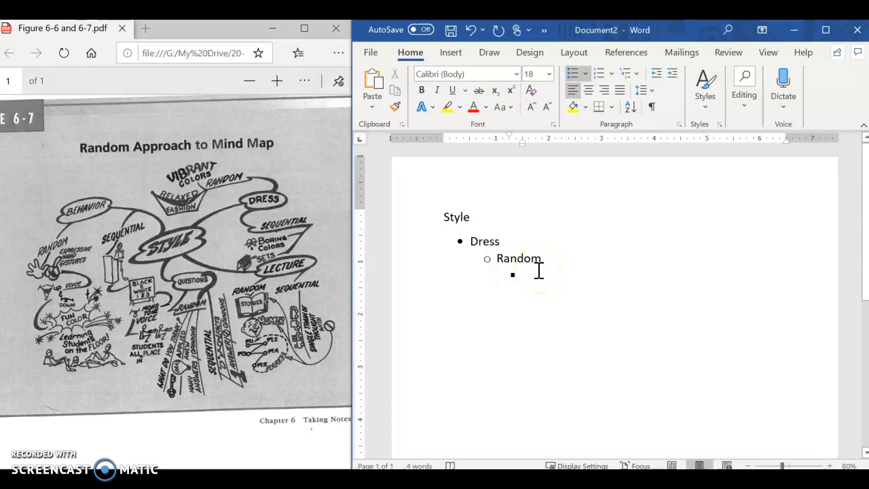
pyautogui.write('B')
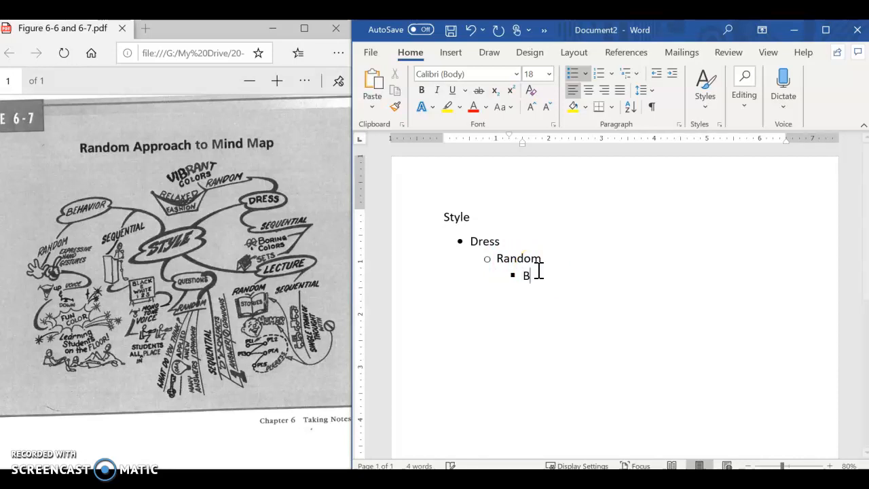
pyautogui.press('BackSpace')
pyautogui.write('Vibrant Co')
pyautogui.press('BackSpace')
pyautogui.press('BackSpace')
pyautogui.write('colors')
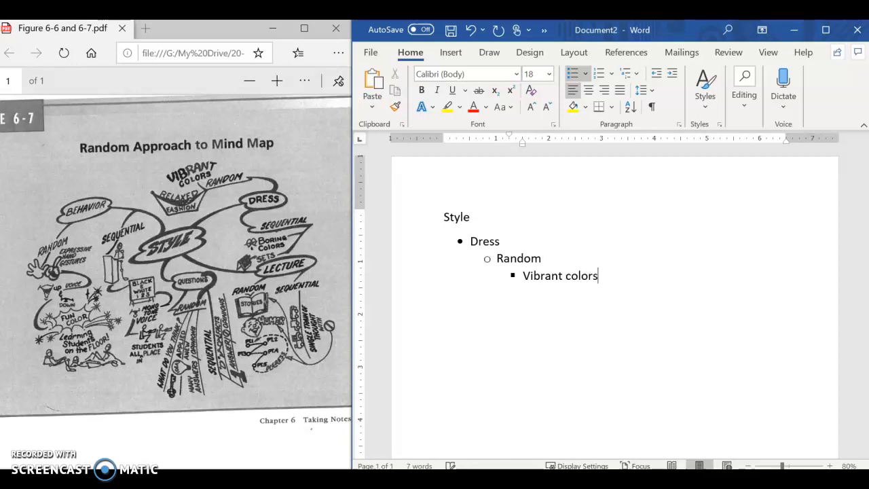
# - Add "Relaxed fashion" as another third-level bullet below "Vibrant colors"
pyautogui.press('Return')
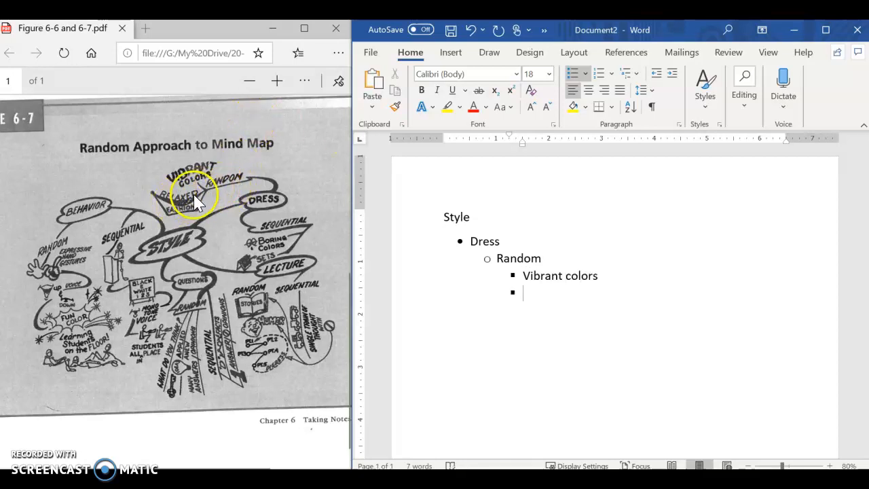
pyautogui.write('Relaxed')
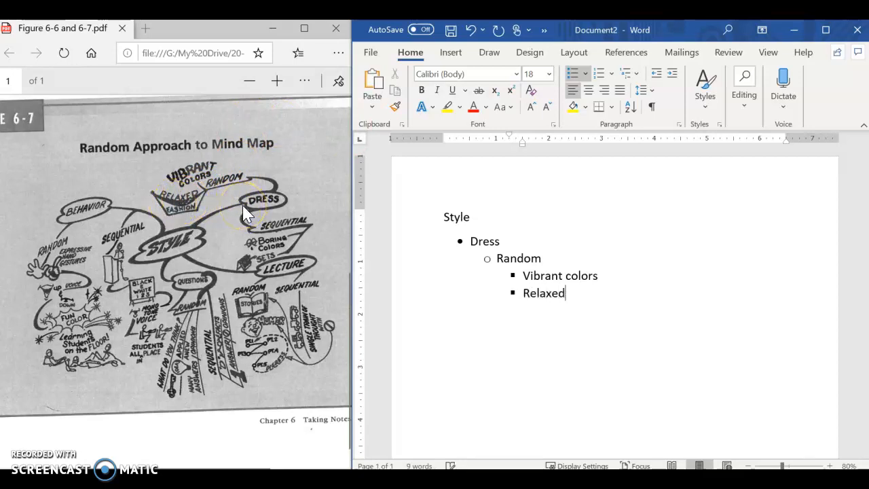
pyautogui.press('Return')
pyautogui.press('BackSpace')
pyautogui.press('BackSpace')
pyautogui.press('BackSpace')
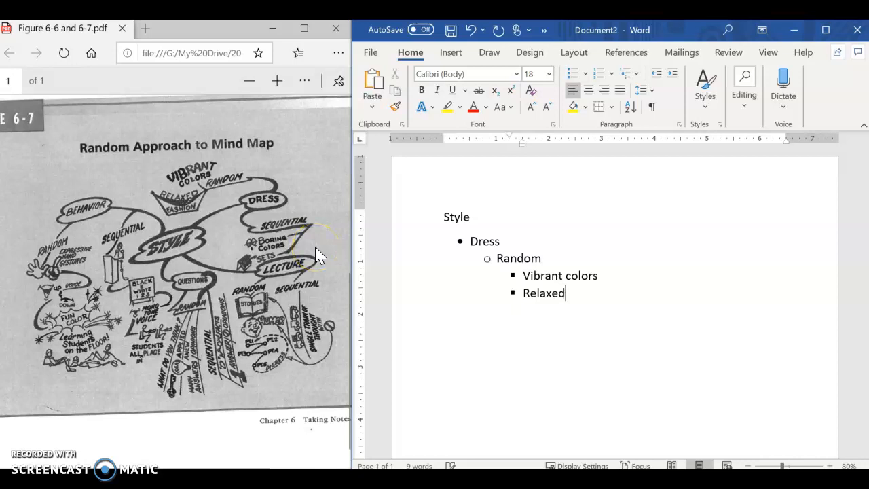
pyautogui.write('fashion')
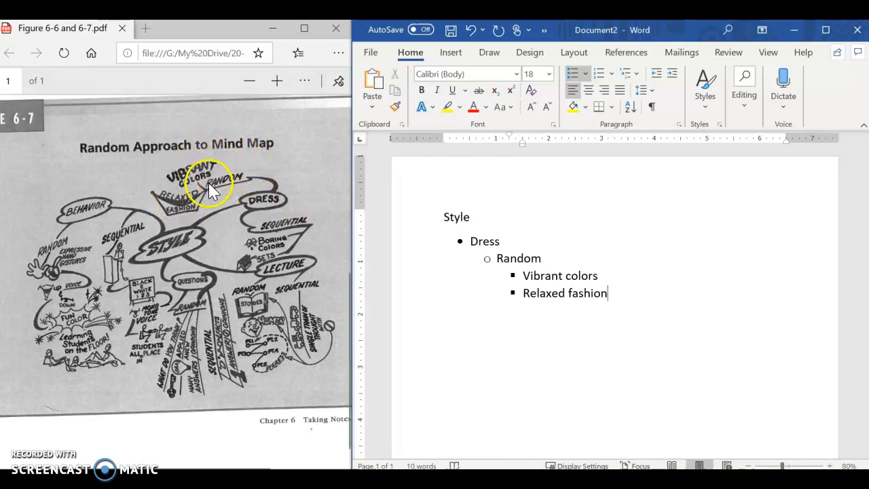
pyautogui.press('Return')
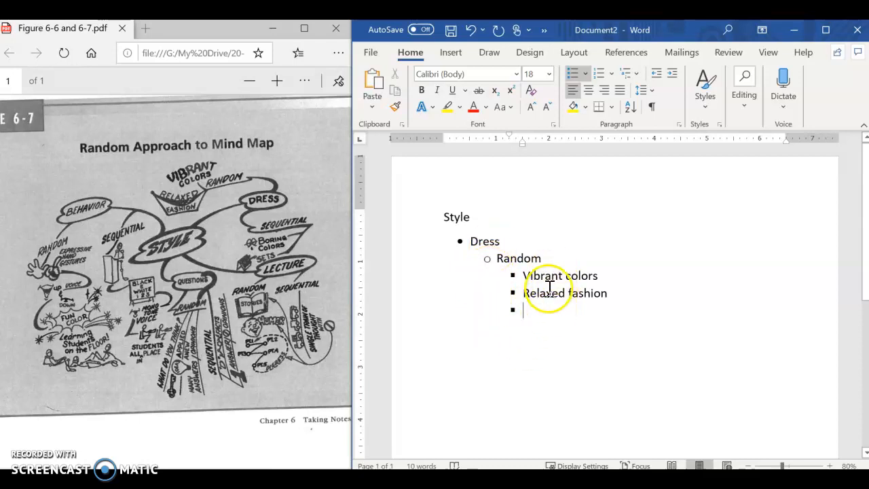
pyautogui.press('BackSpace')
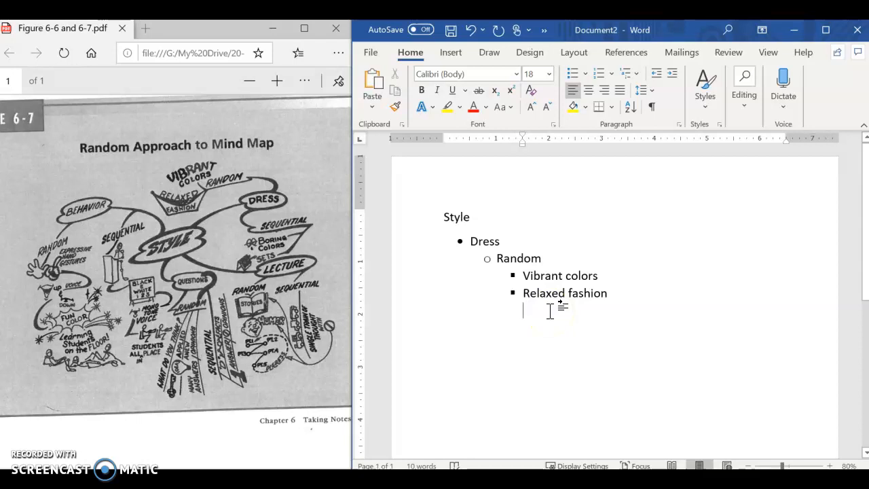
pyautogui.press('BackSpace')
pyautogui.press('BackSpace')
pyautogui.press('BackSpace')
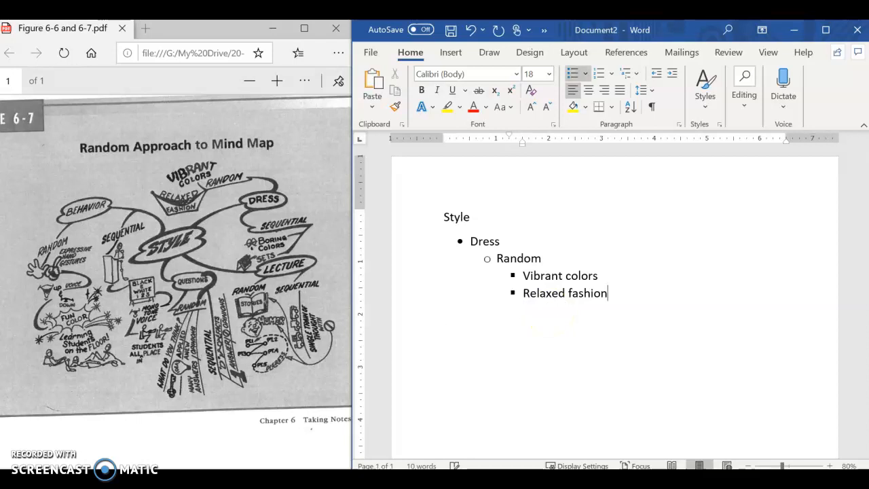
# - Add "Sequential" as a second-level bullet under Dress, at the same level as "Random"
pyautogui.press('Return')
pyautogui.hotkey('shift', 'Tab')
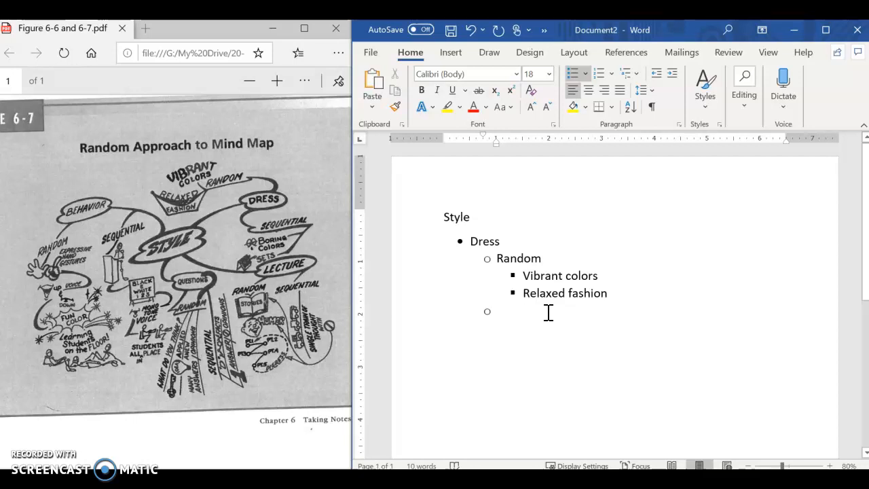
pyautogui.write('Se')
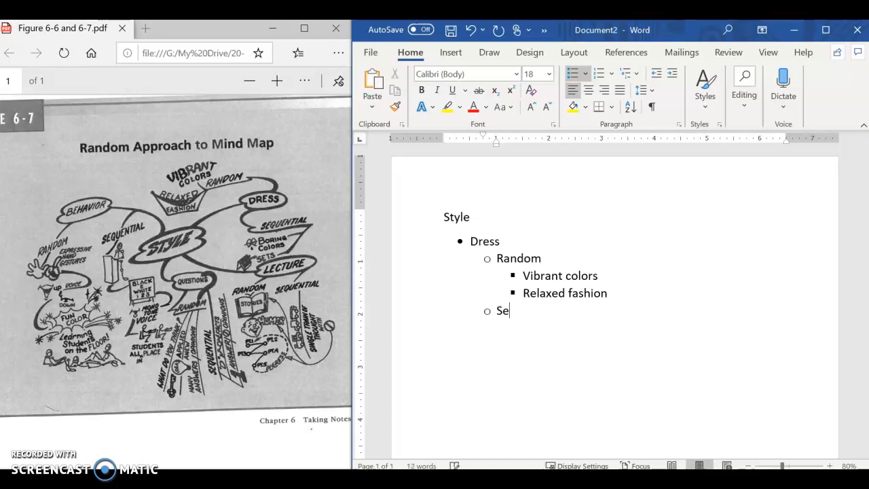
pyautogui.write('quential')
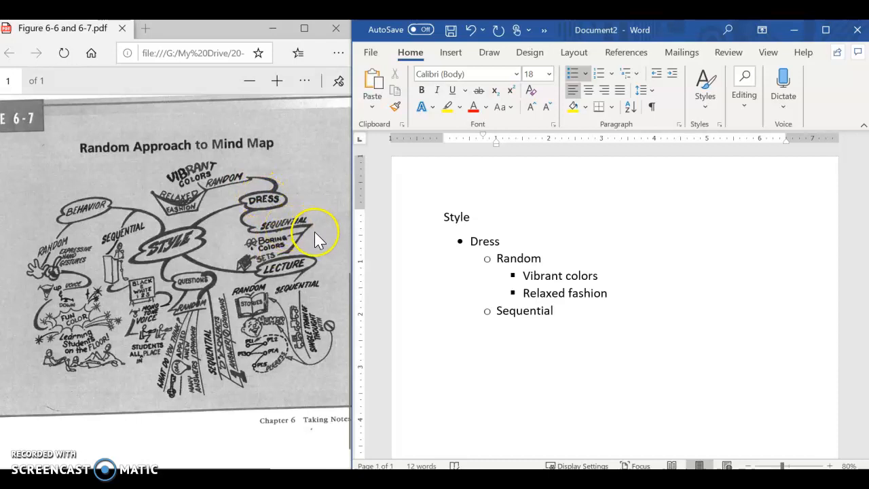
# - Add the third-level bullets "Boring colors" and "Sets" under the "Sequential" item
pyautogui.press('Return')
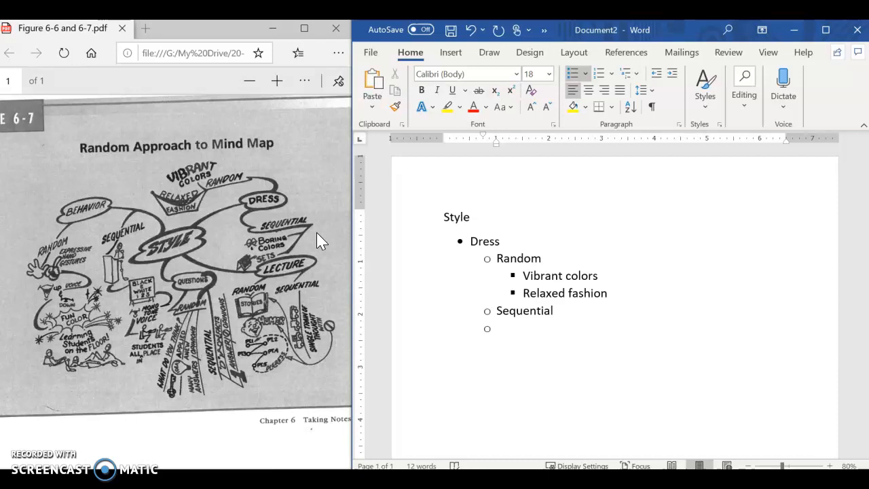
pyautogui.press('Tab')
pyautogui.write('Boring colors')
pyautogui.press('Return')
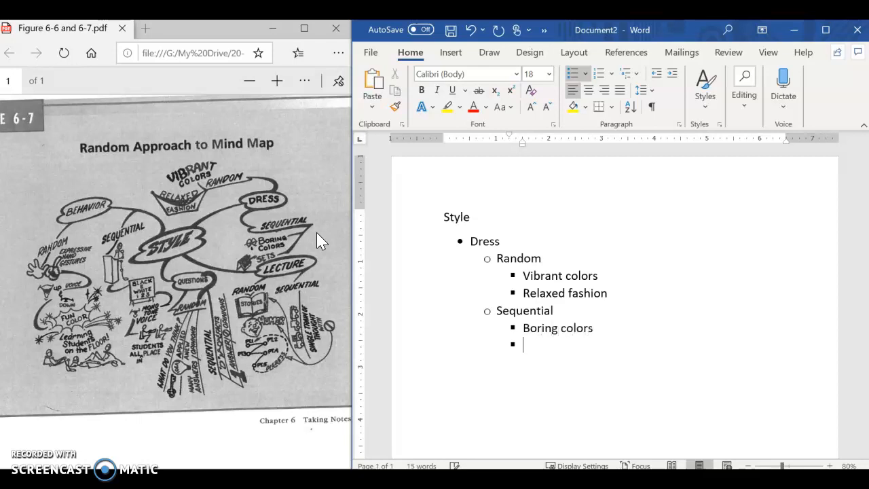
pyautogui.click(268, 255)
pyautogui.click(349, 244)
pyautogui.write('Sets')
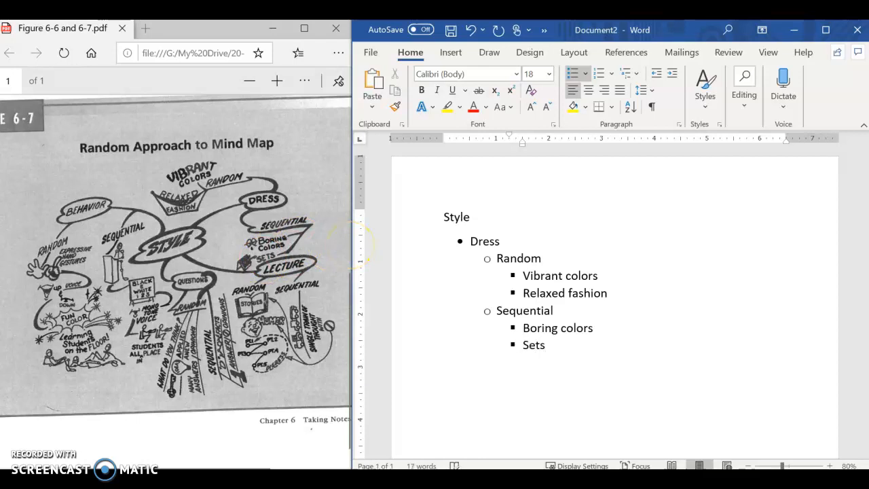
# - Add "Lecture" as a first-level bullet after the Dress section, with a second-level bullet "Random" beneath it
pyautogui.press('Return')
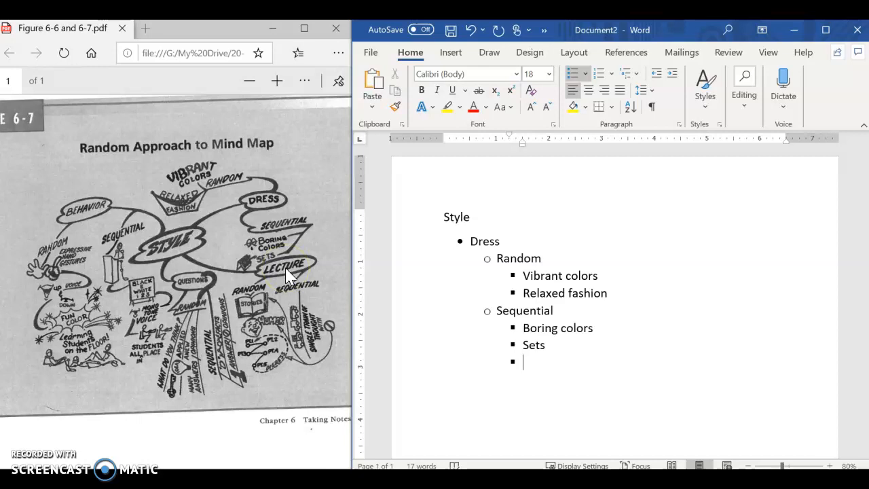
pyautogui.hotkey('shift', 'Tab')
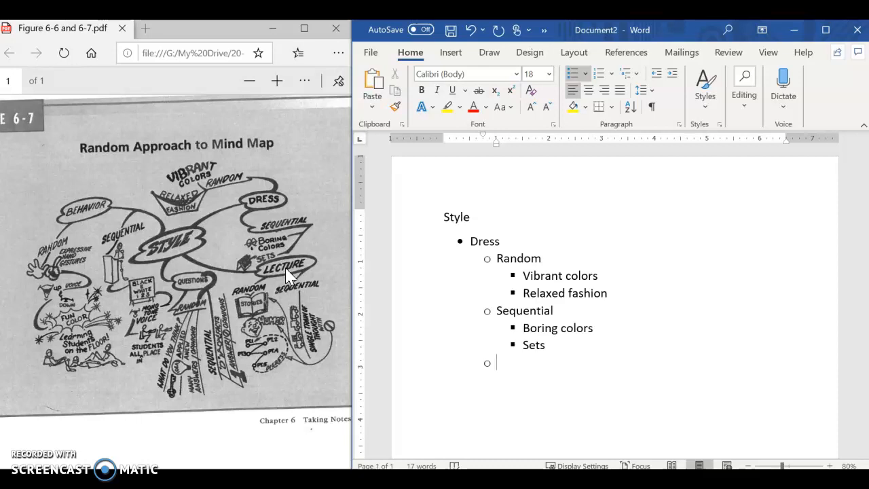
pyautogui.hotkey('shift', 'Tab')
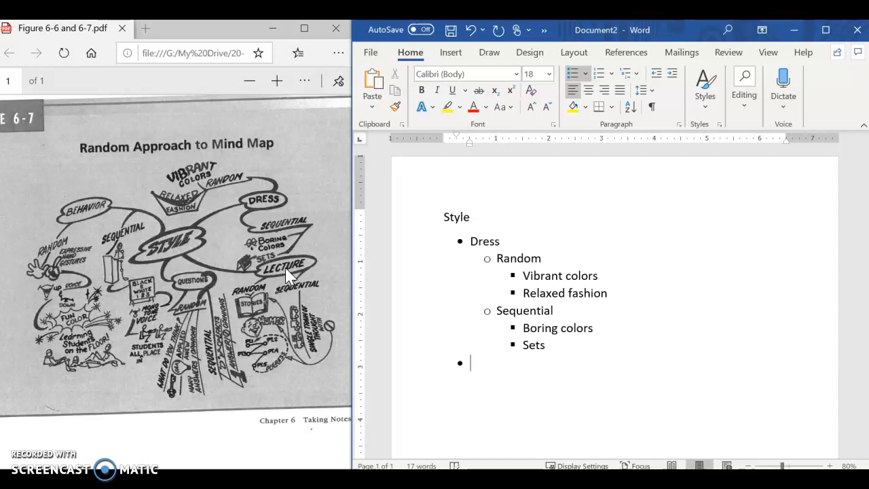
pyautogui.write('Lecture')
pyautogui.press('Return')
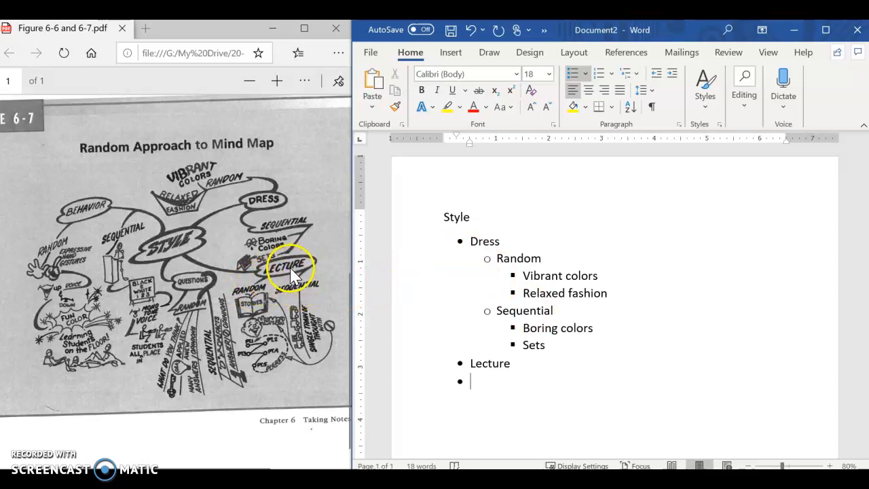
pyautogui.press('Tab')
pyautogui.write('Random')
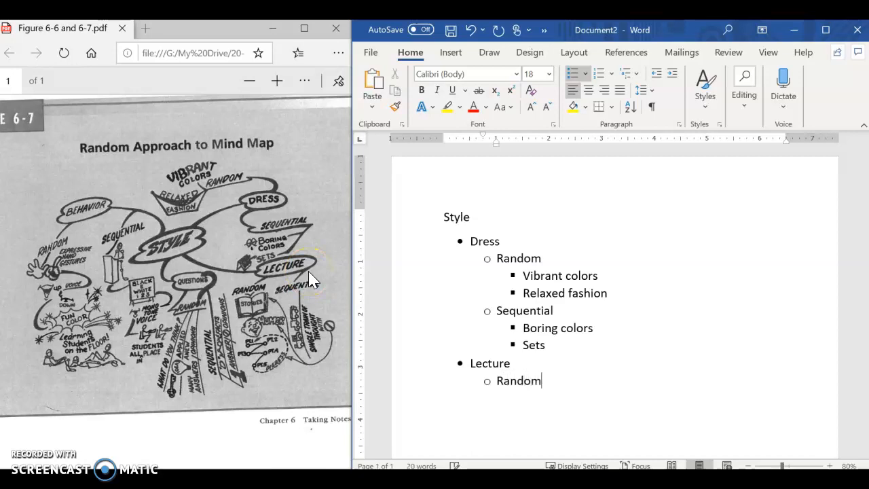
pyautogui.press('Return')
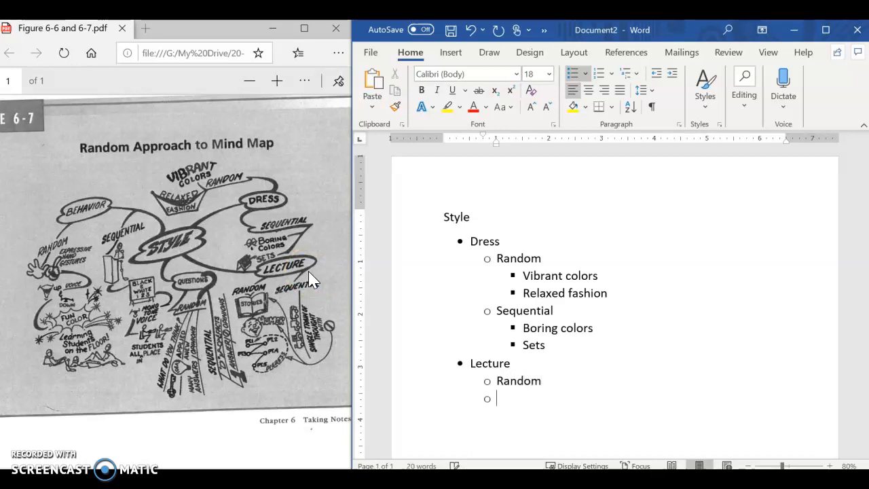
# - Add the third-level bullets "Stories", "Humor" and "Digress" under the Lecture section's "Random" item
pyautogui.press('Tab')
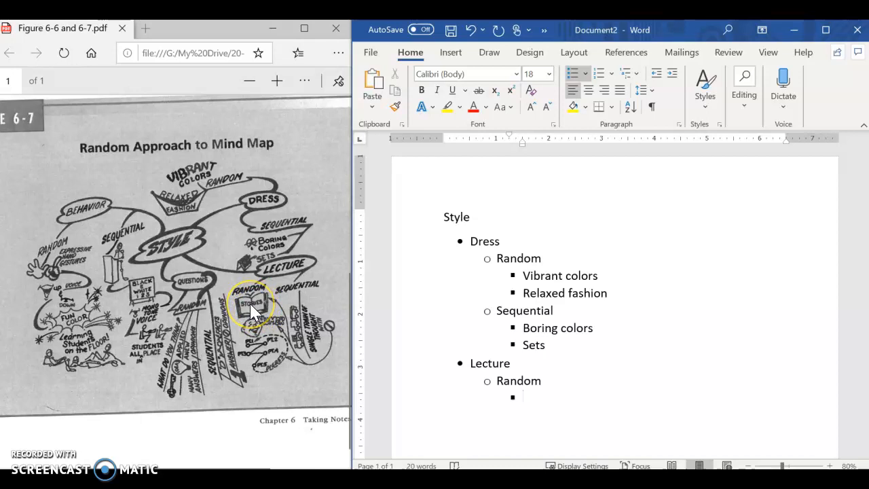
pyautogui.write('Stories')
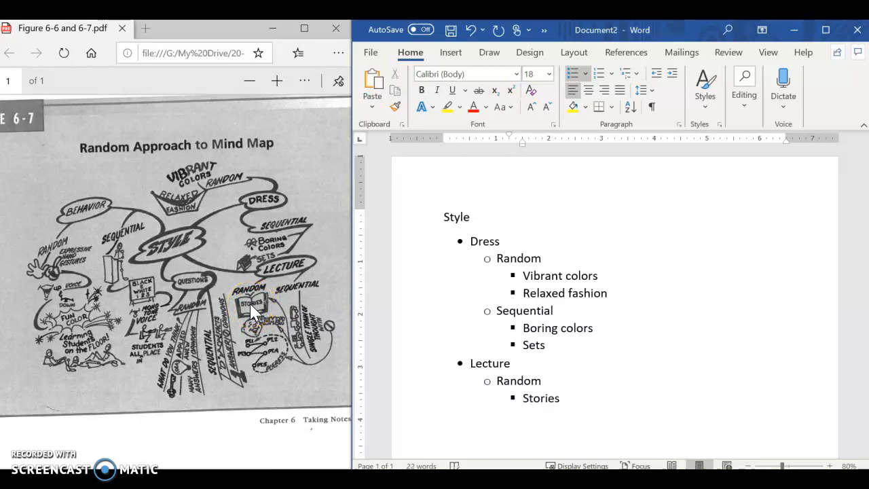
pyautogui.press('Return')
pyautogui.write('Humor')
pyautogui.press('Return')
pyautogui.write('Digress')
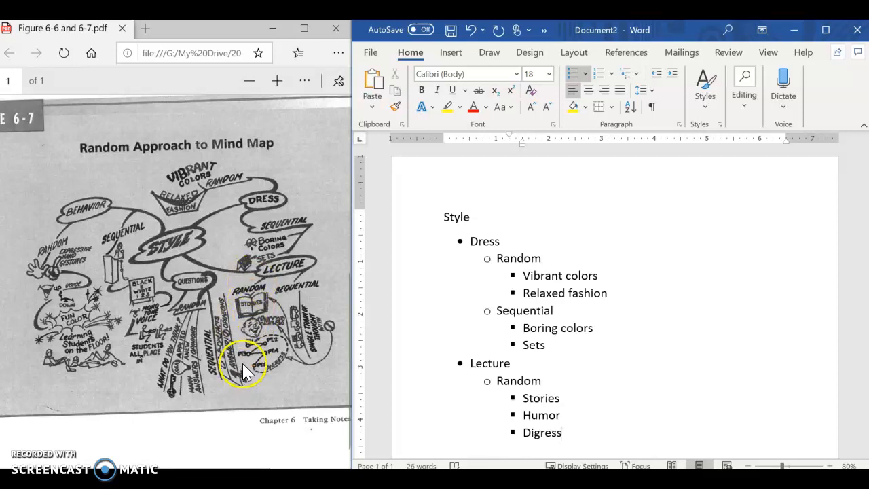
# - Add "Sequential" as a second-level bullet under Lecture, with the third-level bullet "Single train of Thought" beneath it
pyautogui.press('Return')
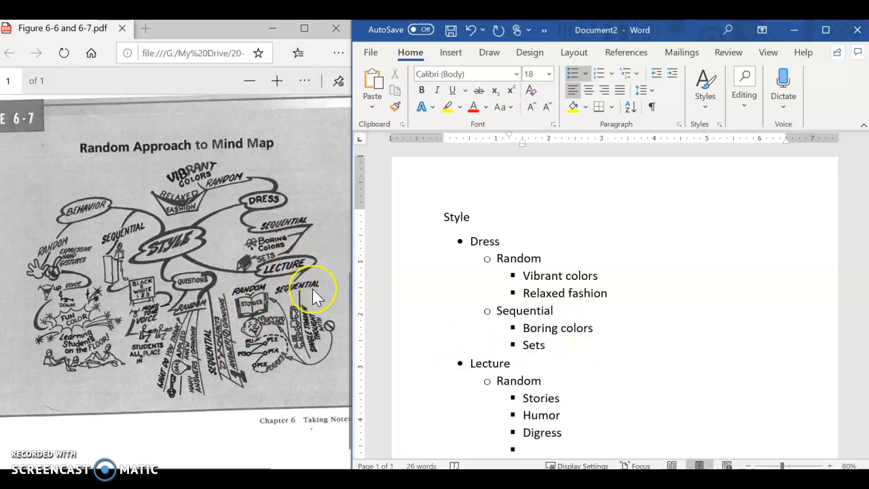
pyautogui.hotkey('shift', 'Tab')
pyautogui.write('Sequen')
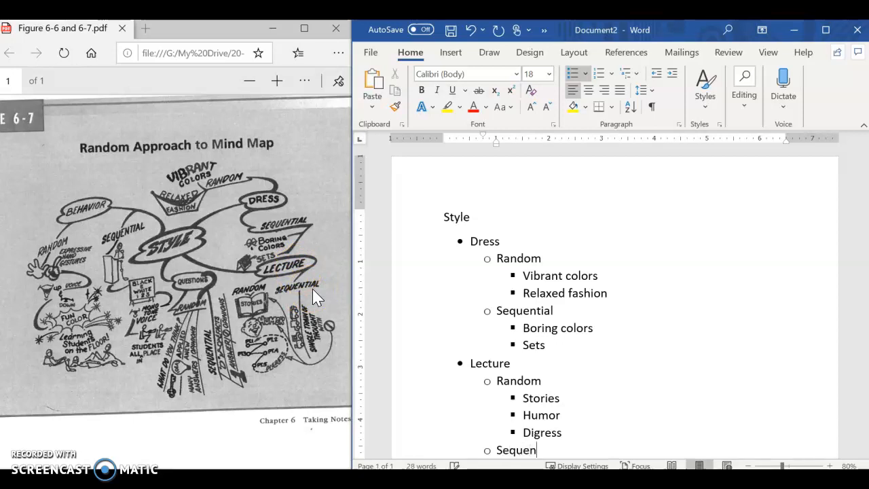
pyautogui.write('tial')
pyautogui.press('Return')
pyautogui.press('Tab')
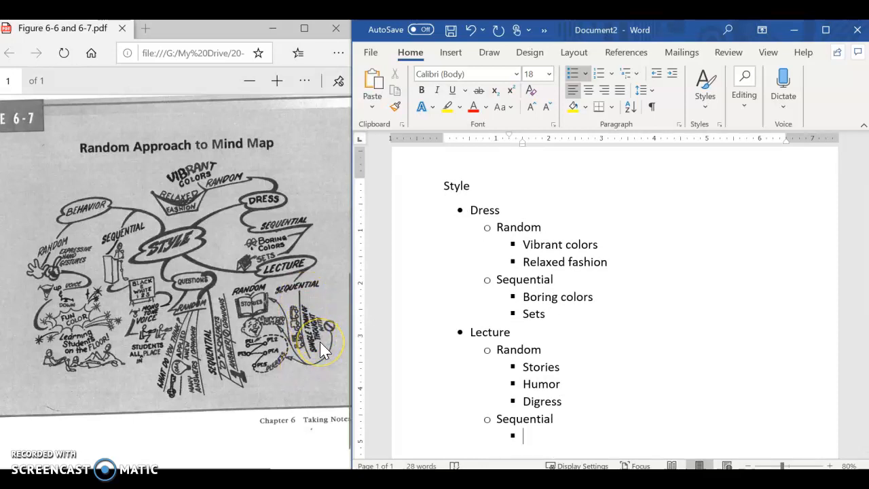
pyautogui.write('Single ')
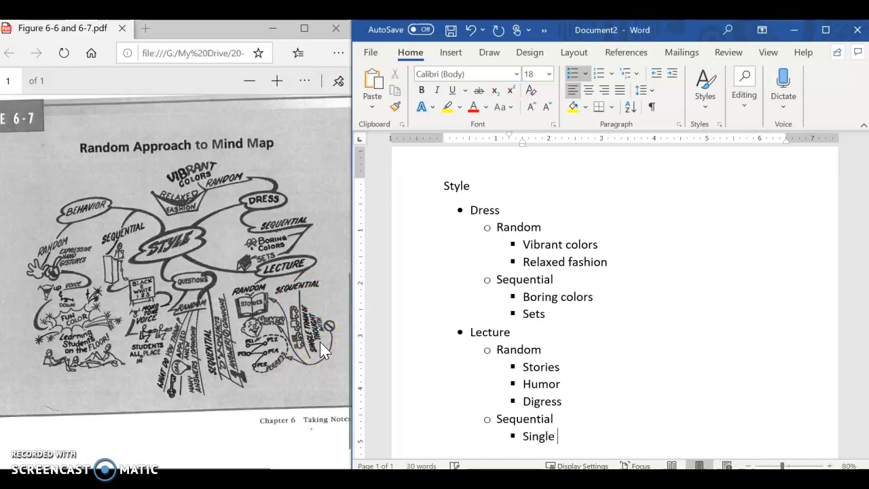
pyautogui.write('train of Thought')
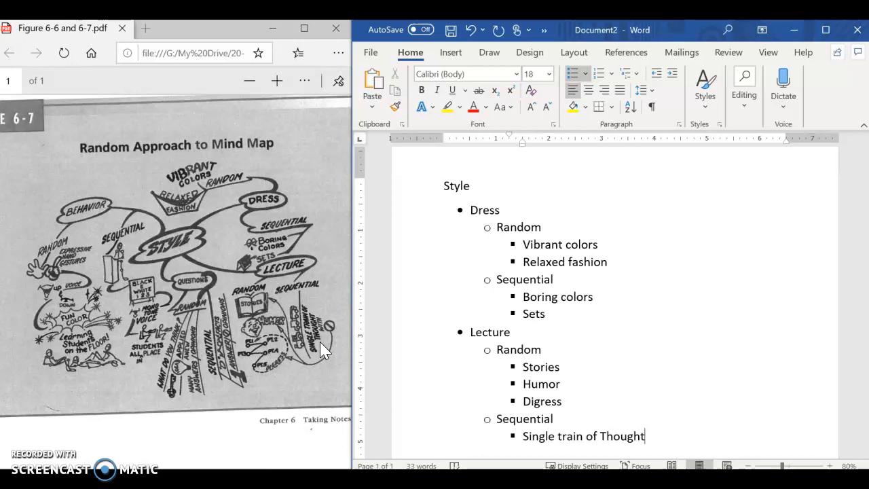
pyautogui.click(329, 329)
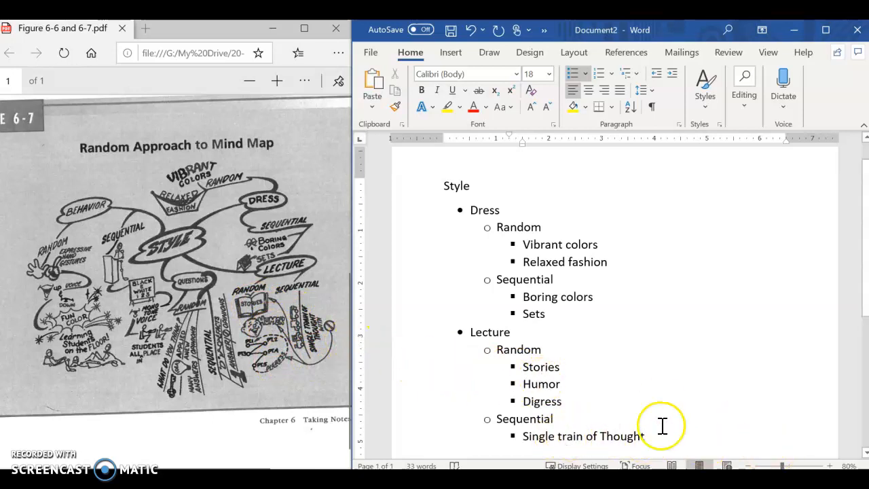
pyautogui.scroll(-1, 623, 421)
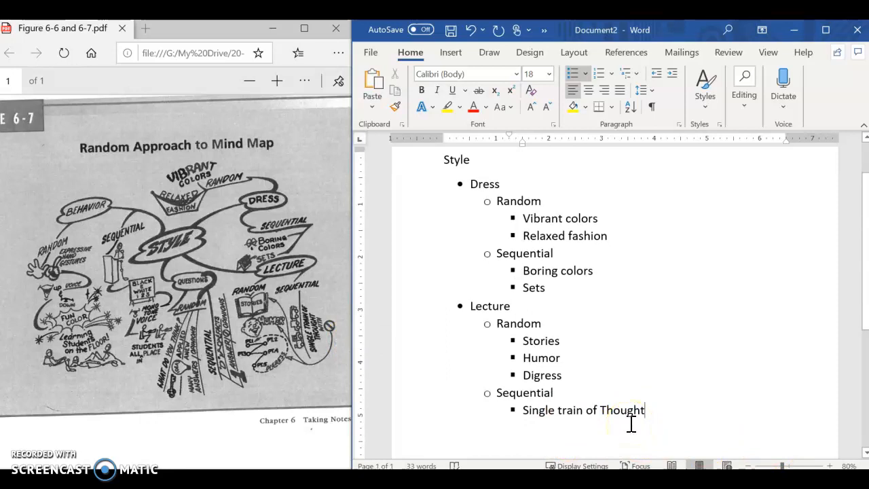
# - Add "Questions" as a first-level bullet after the Lecture section, with a second-level bullet "Random" beneath it
pyautogui.press('Return')
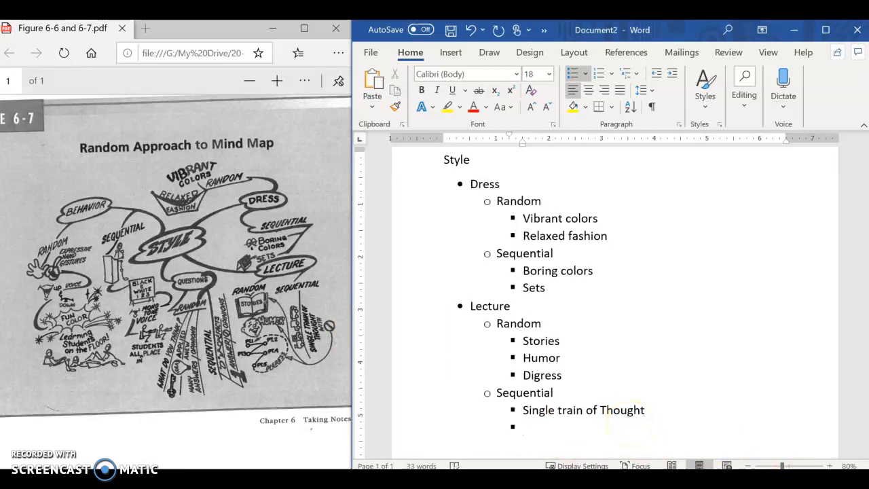
pyautogui.click(117, 277)
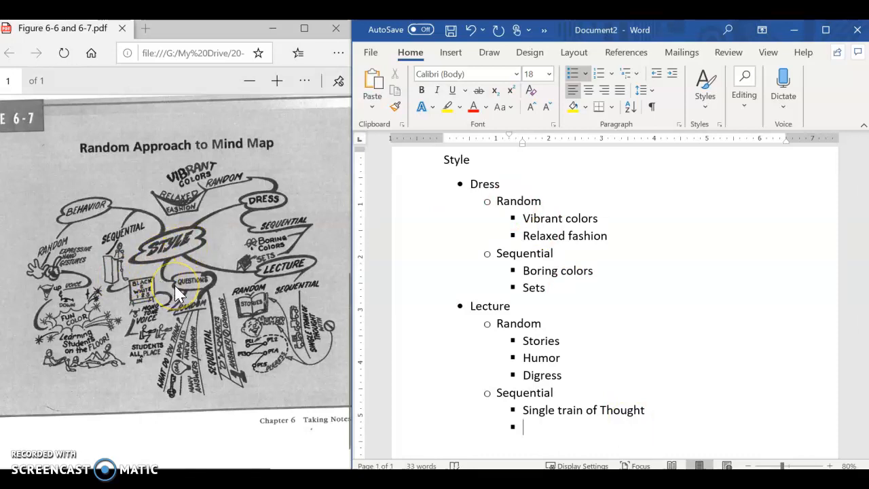
pyautogui.hotkey('shift', 'Tab')
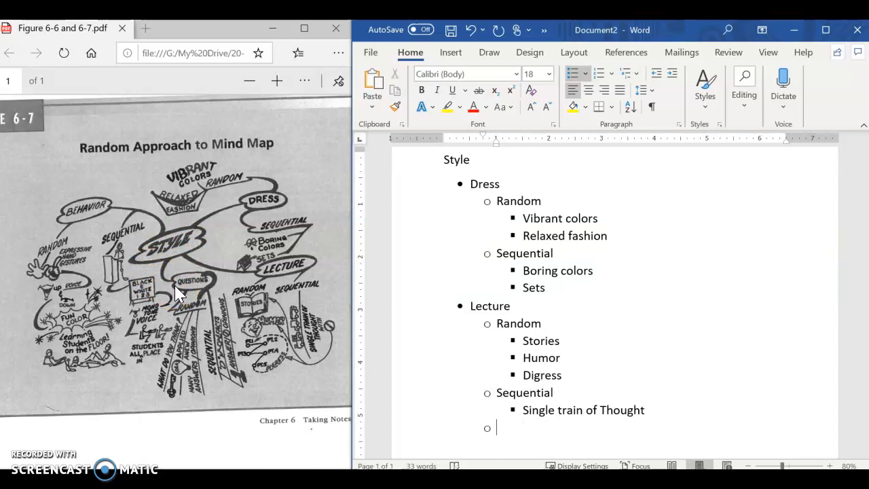
pyautogui.hotkey('shift', 'Tab')
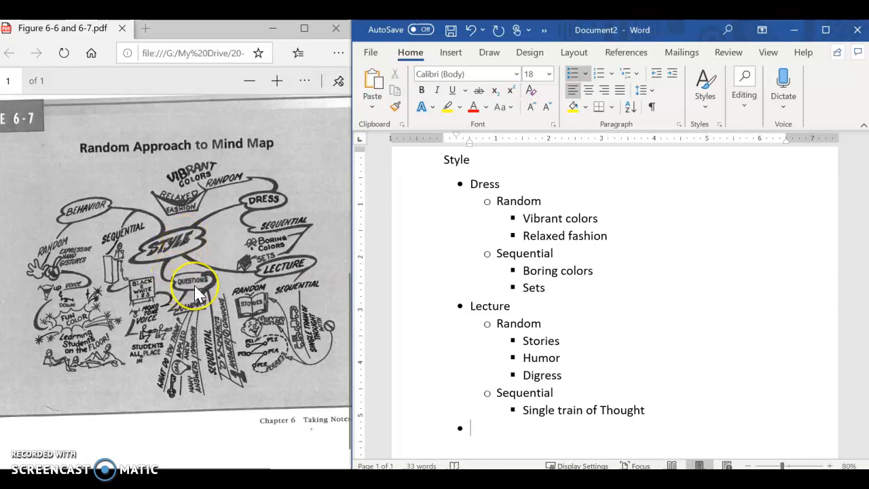
pyautogui.write('Questions')
pyautogui.press('Return')
pyautogui.press('Tab')
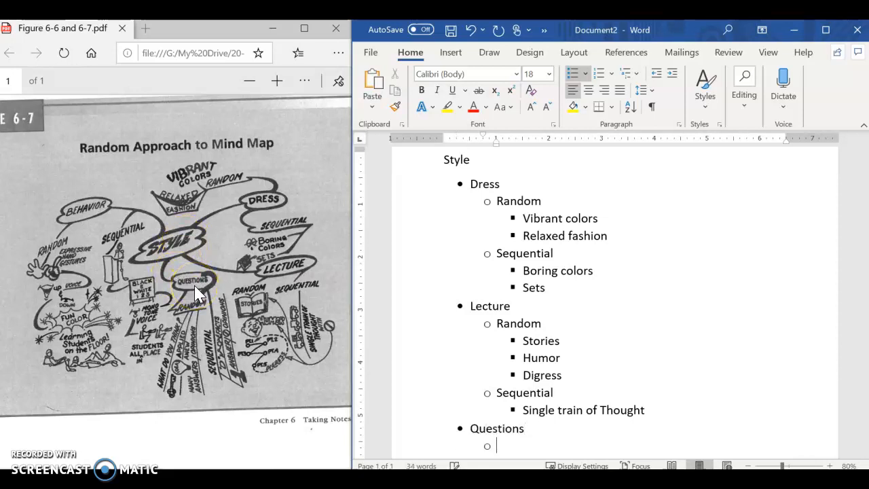
pyautogui.write('Random')
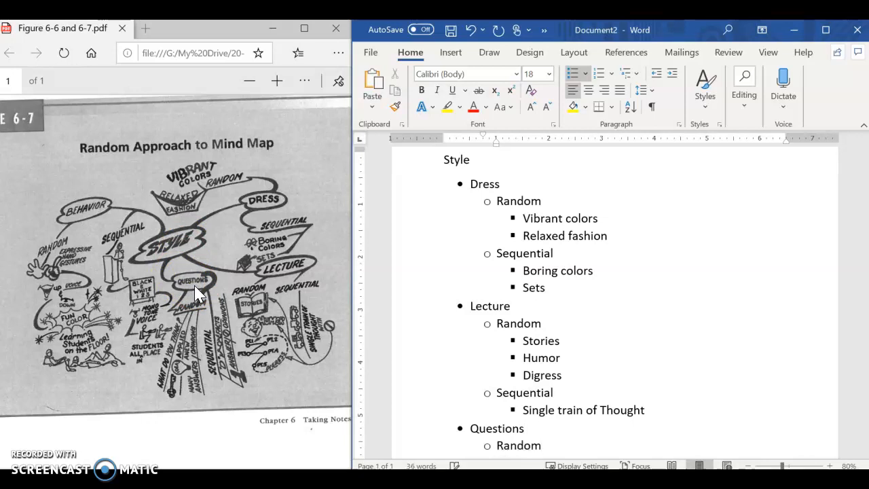
# - Add the third-level bullets "What do you think?", "Applied" and "Why answers/New opinions" under the Questions section's "Random" item
pyautogui.press('Return')
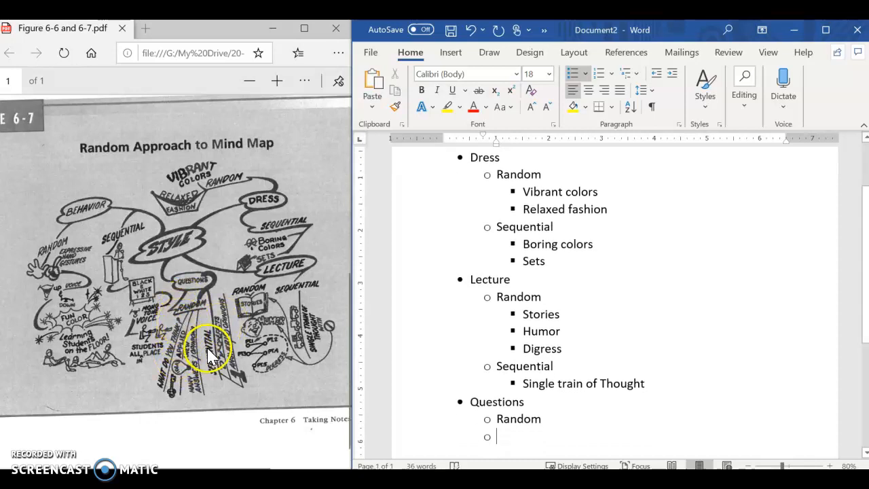
pyautogui.press('Tab')
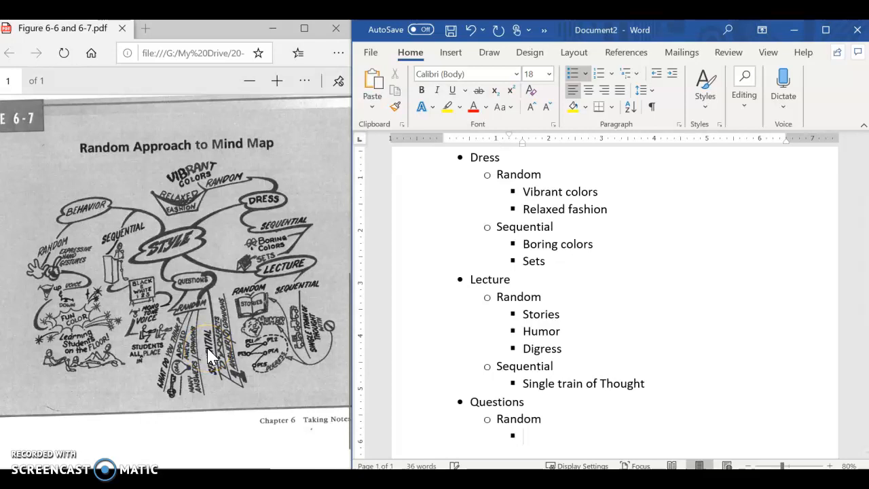
pyautogui.write('What do you think?')
pyautogui.press('Return')
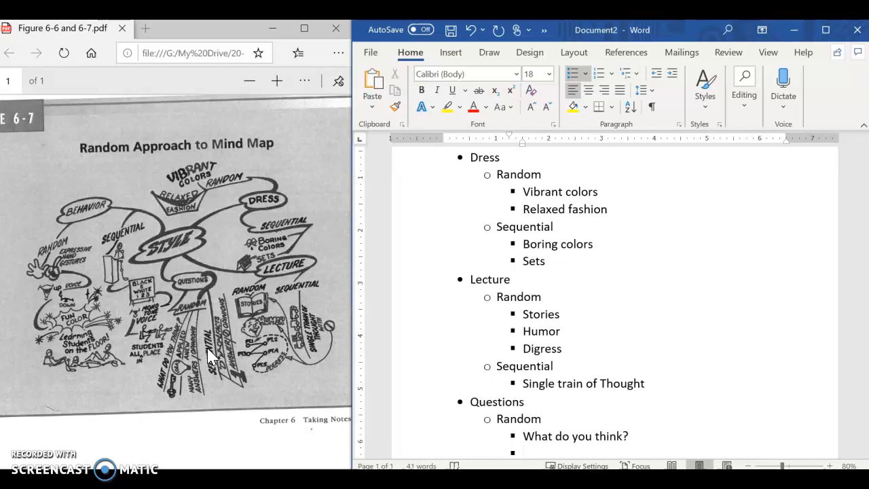
pyautogui.write('Applied')
pyautogui.press('Return')
pyautogui.write('Why ')
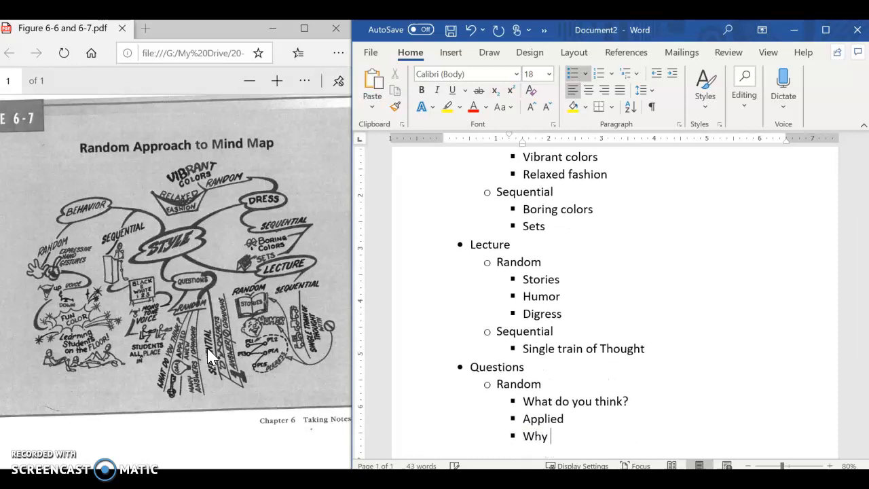
pyautogui.write('answers/New o')
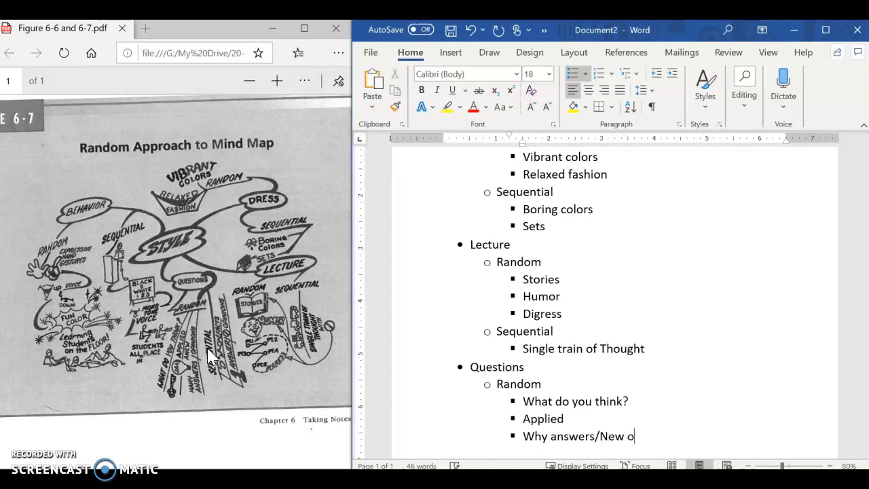
pyautogui.write('pinions')
# - Add "Sequential" as a second-level bullet under Questions, with the third-level bullets "Details & facts" and "1 answer/no opinions"
pyautogui.hotkey('shift', 'Tab')
pyautogui.write('Sequential')
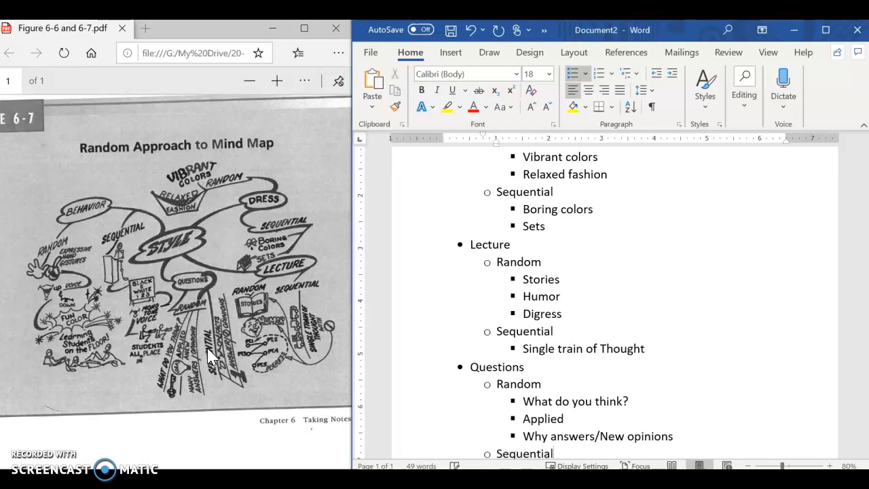
pyautogui.press('Return')
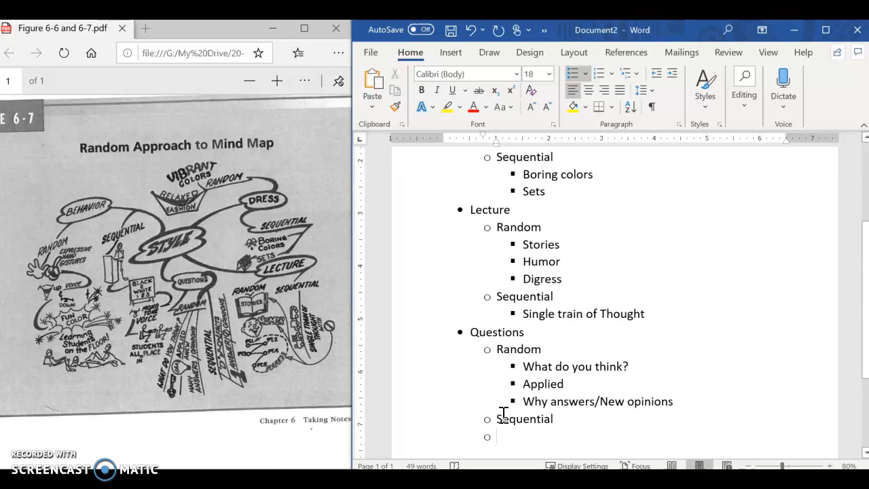
pyautogui.press('Tab')
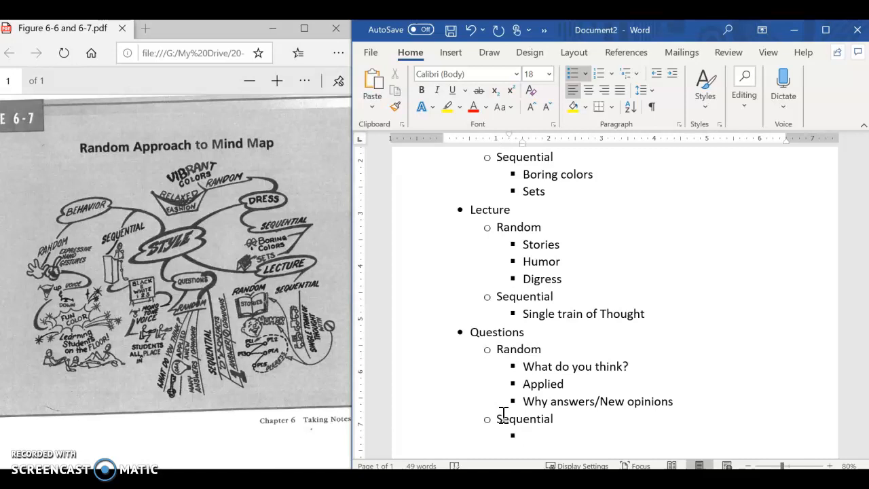
pyautogui.click(539, 440)
pyautogui.write('Details & facts ')
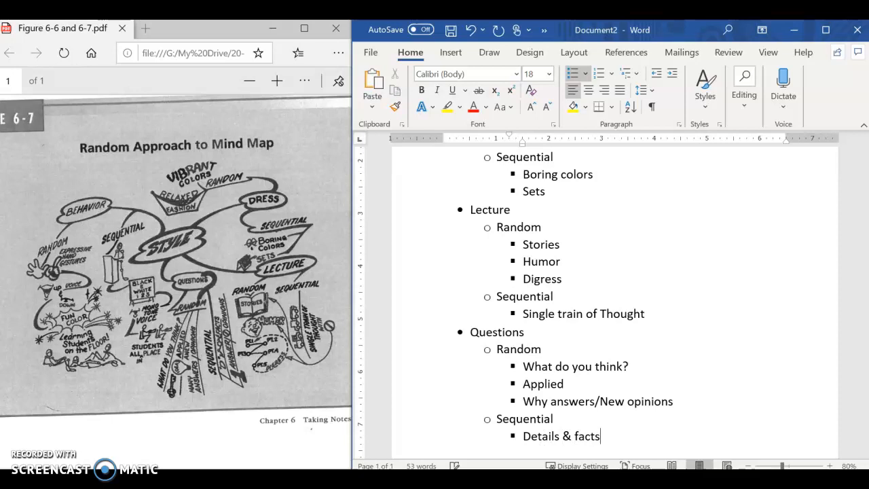
pyautogui.write('1 answer/')
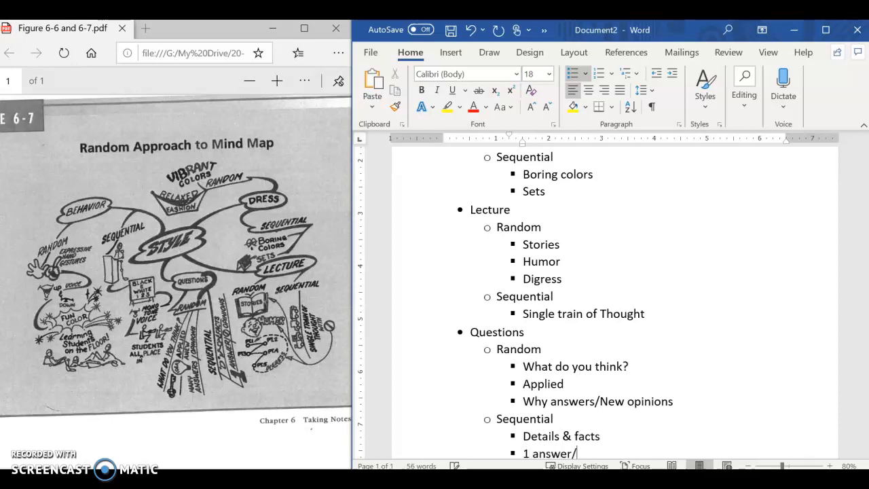
pyautogui.write('no opinions')
# - Add "Behavior" as a first-level bullet after the Questions section, with a second-level bullet "Random" beneath it
pyautogui.press('Return')
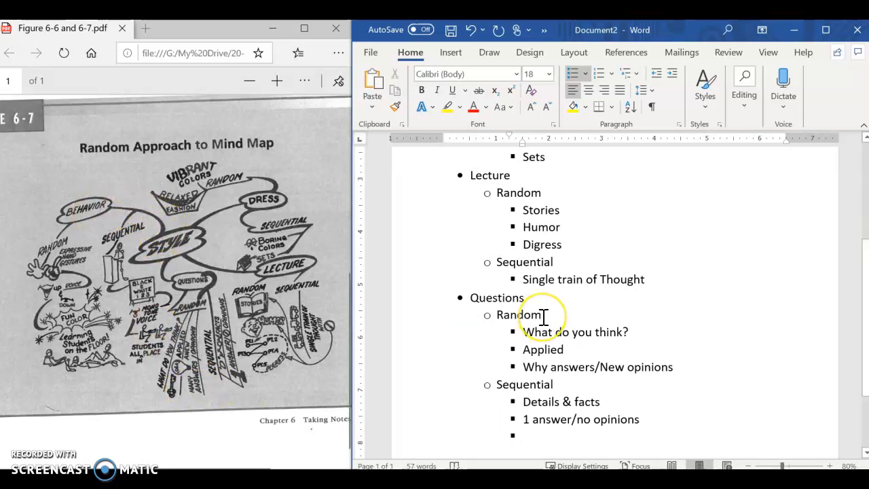
pyautogui.hotkey('shift', 'Tab')
pyautogui.hotkey('shift', 'Tab')
pyautogui.write('Behavior')
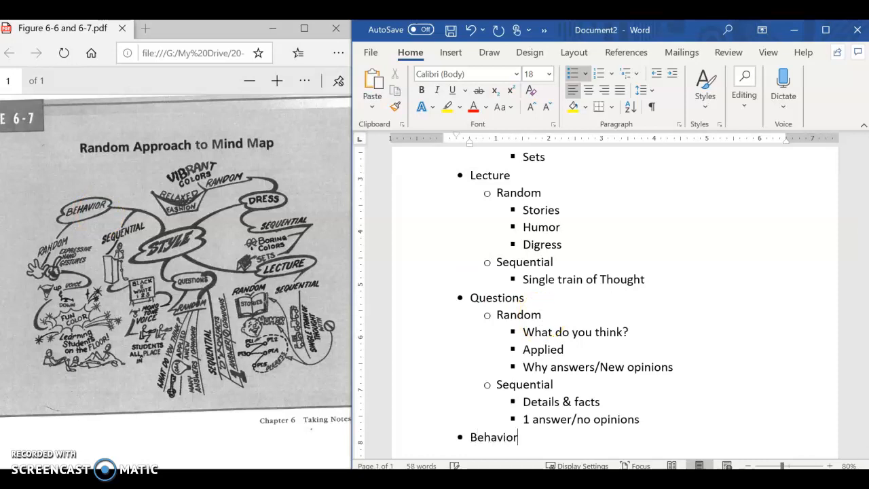
pyautogui.press('Return')
pyautogui.press('Tab')
pyautogui.write('Random')
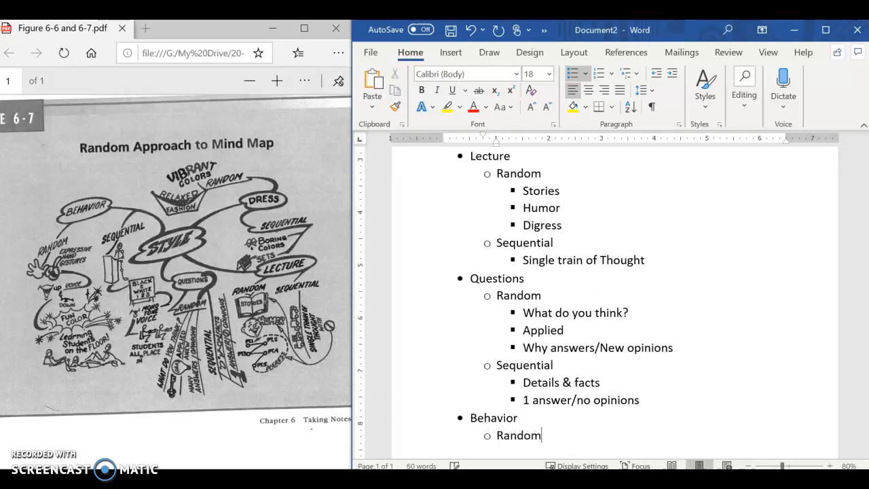
# - Add the third-level bullets "Expressive hand gestures", "Up & down voice" and "Fun color" under the Behavior section's "Random" item
pyautogui.press('Return')
pyautogui.press('Tab')
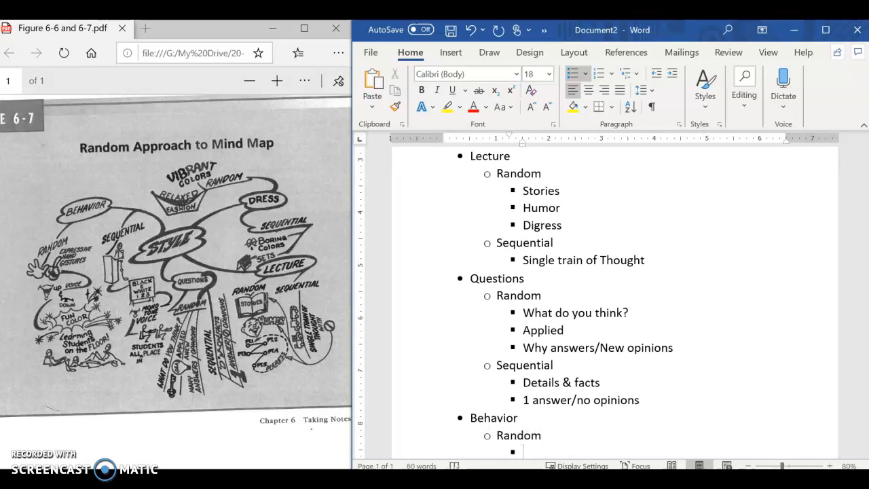
pyautogui.write('Expressi')
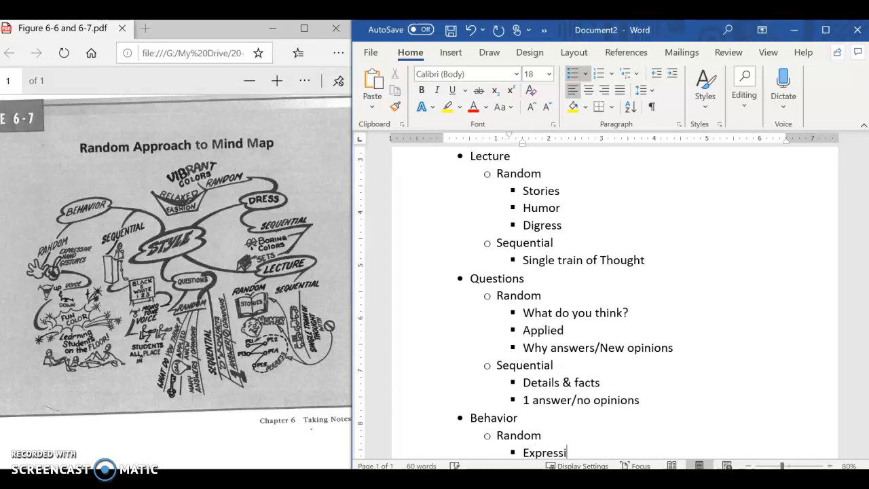
pyautogui.write('ve hand gestures')
pyautogui.press('Return')
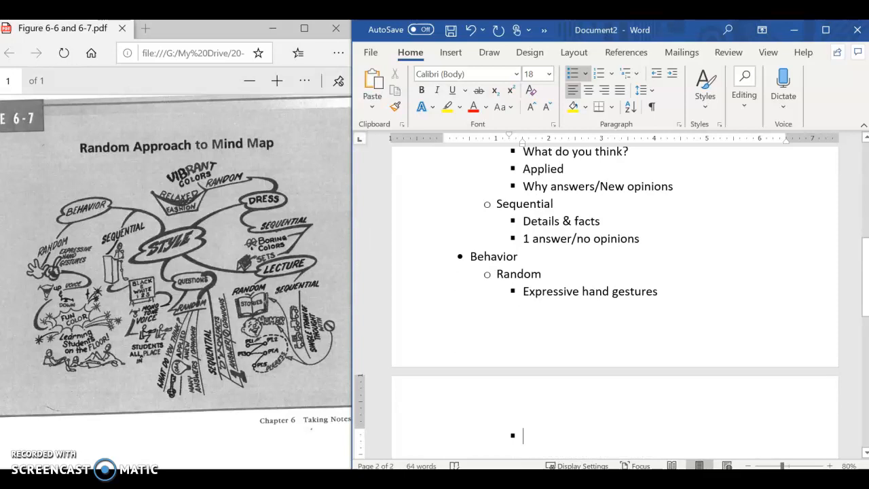
pyautogui.write('Up')
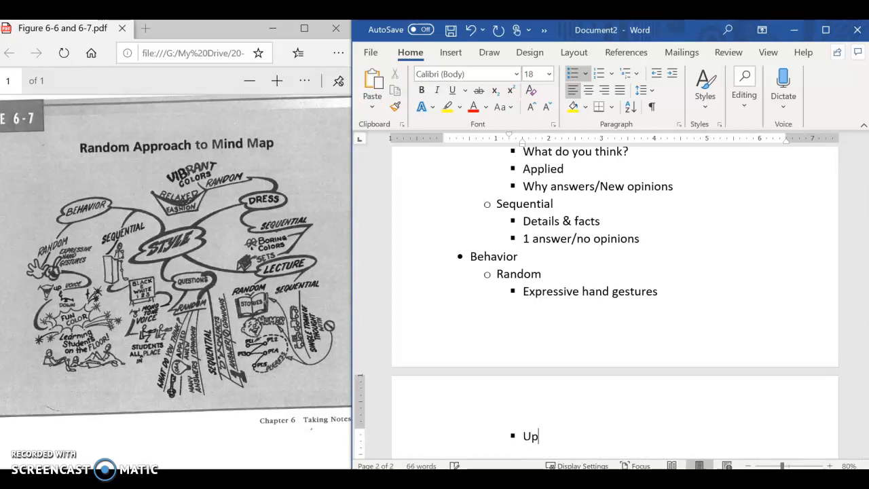
pyautogui.write(' & down voice ')
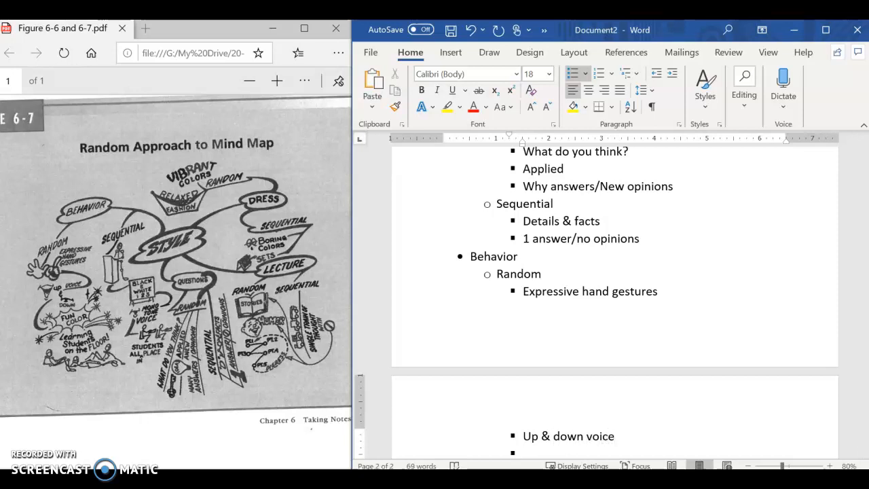
pyautogui.write('Fun color')
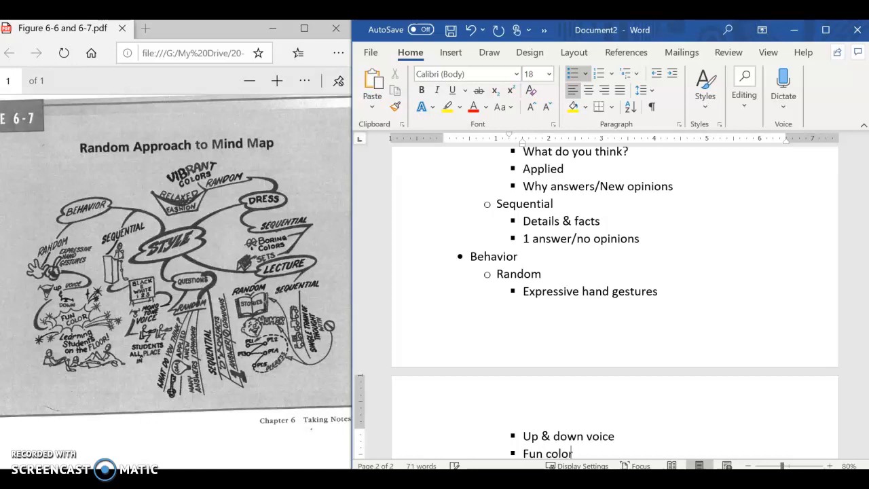
# - Add the third-level bullet "Learning students on the floor" after "Fun color" under the Behavior section's "Random" item
pyautogui.press('Return')
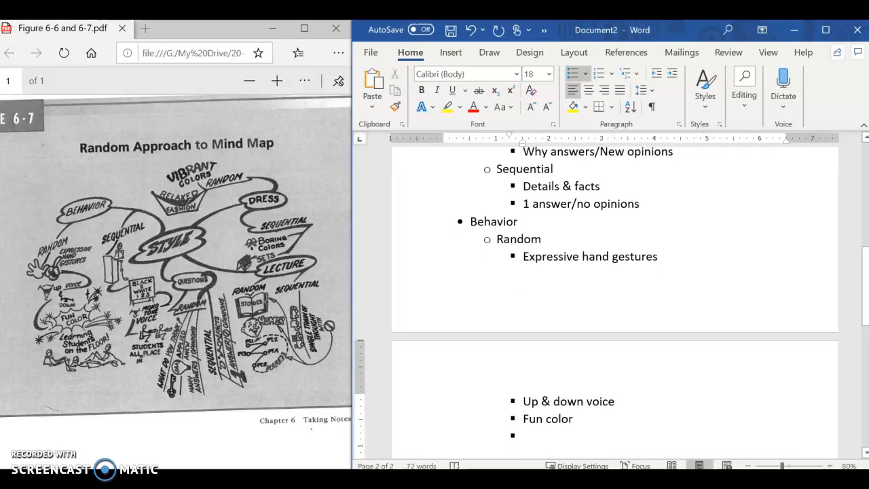
pyautogui.write('learnin')
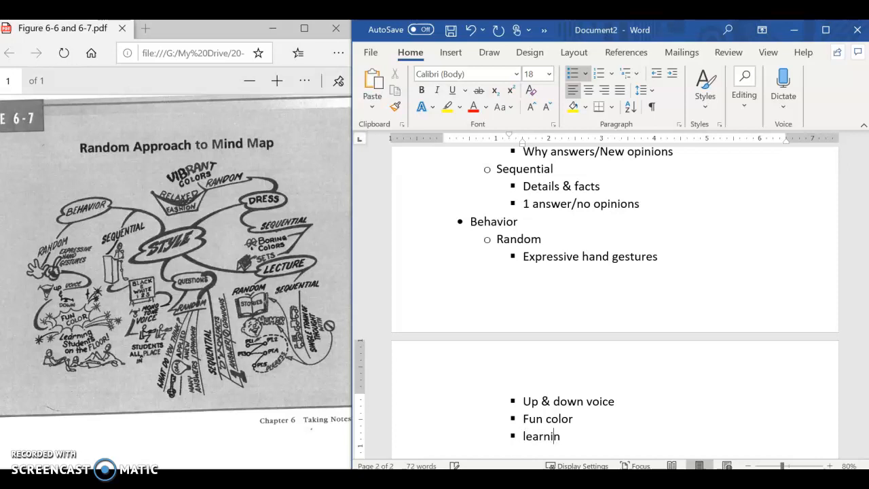
pyautogui.write('g students on the floo')
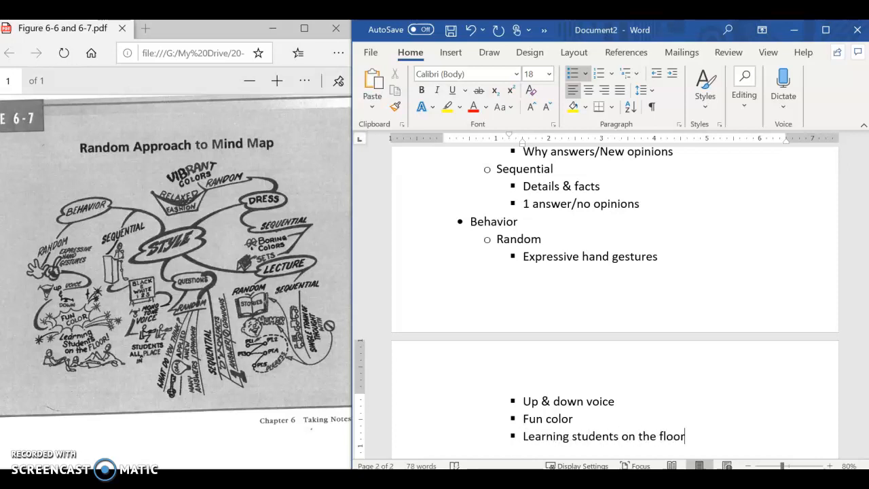
pyautogui.write('r')
# - Add "Sequential" as a second-level bullet under Behavior, following the "Random" group
pyautogui.press('Return')
pyautogui.hotkey('shift', 'Tab')
pyautogui.write('Seqe')
pyautogui.press('BackSpace')
pyautogui.write('uential')
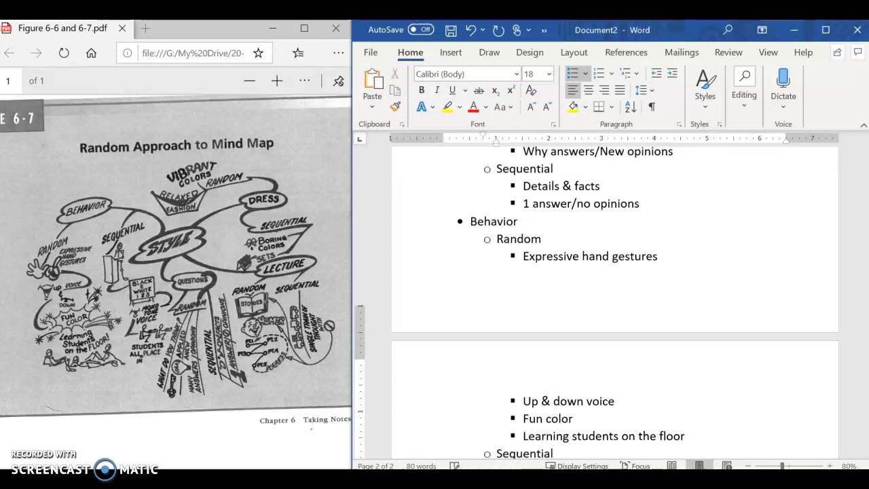
# - Add the third-level bullet "Standing at a podium" under the Behavior section's "Sequential" item
pyautogui.press('Return')
pyautogui.press('Tab')
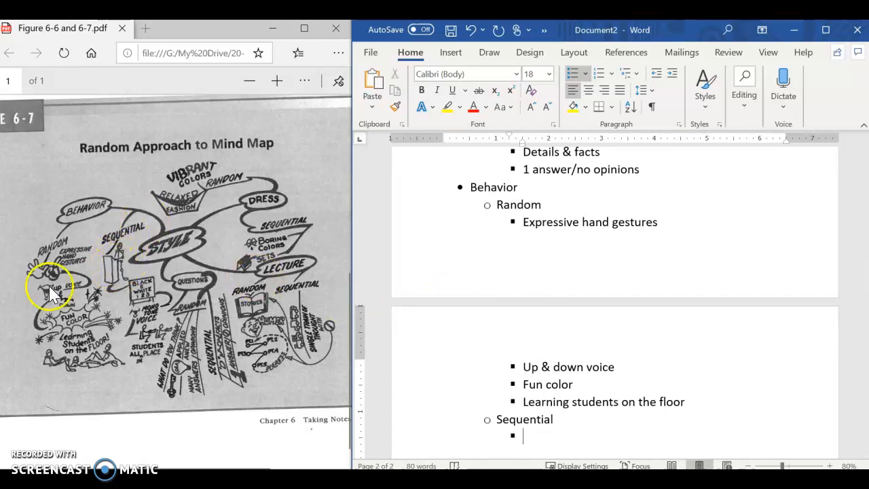
pyautogui.write('standing at a pd')
pyautogui.press('BackSpace')
pyautogui.write('odim')
pyautogui.press('BackSpace')
pyautogui.write('um')
pyautogui.press('Return')
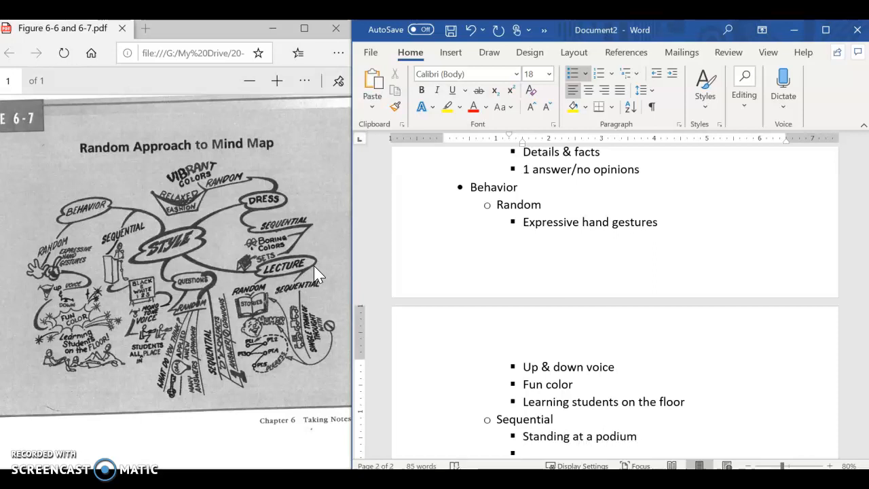
# - Add the third-level bullets "Black & white/1, 2, 3 step", "Monotone voice" and "Students all in place" under Behavior's "Sequential" item
pyautogui.write('Blak')
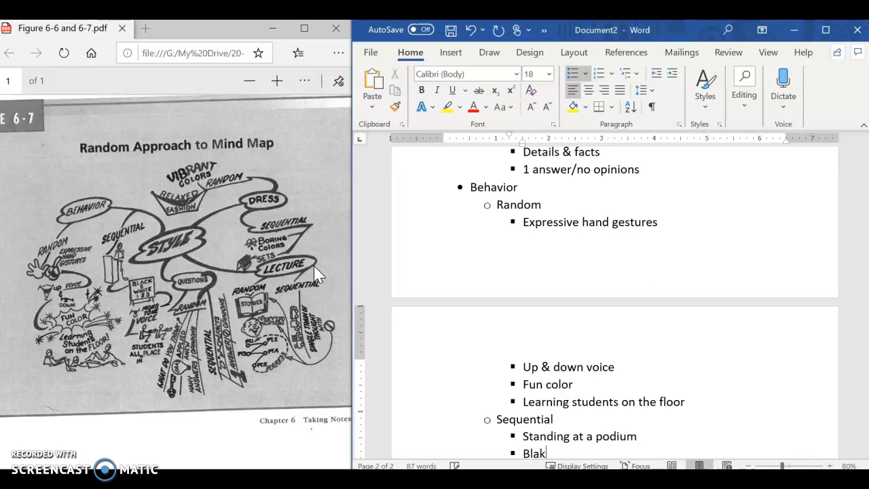
pyautogui.press('BackSpace')
pyautogui.write('ck & white')
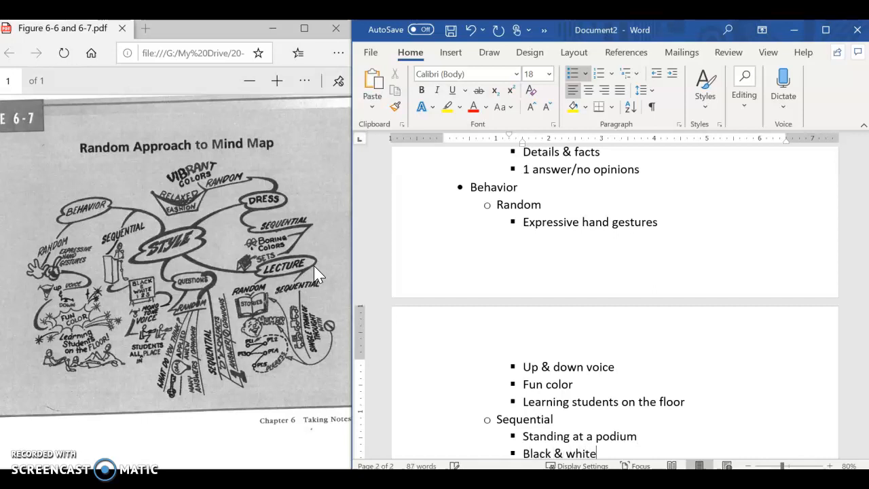
pyautogui.write('/1, 2, 3 step')
pyautogui.press('Return')
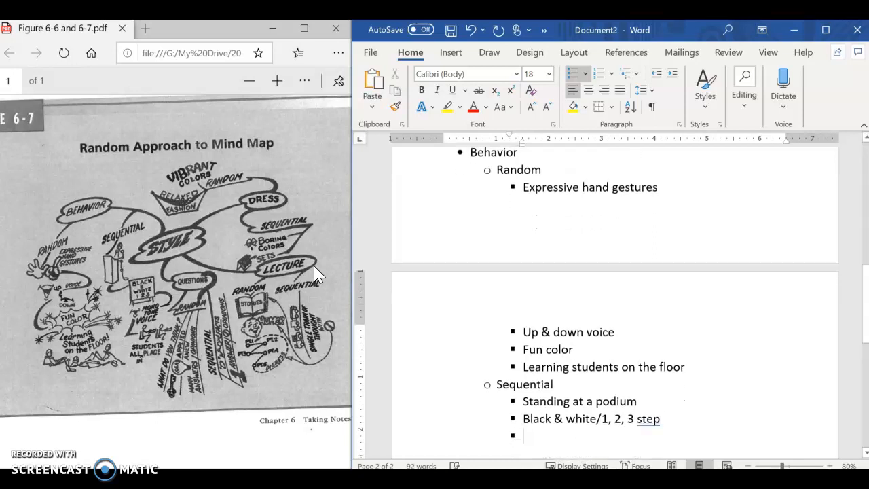
pyautogui.write('Monotone')
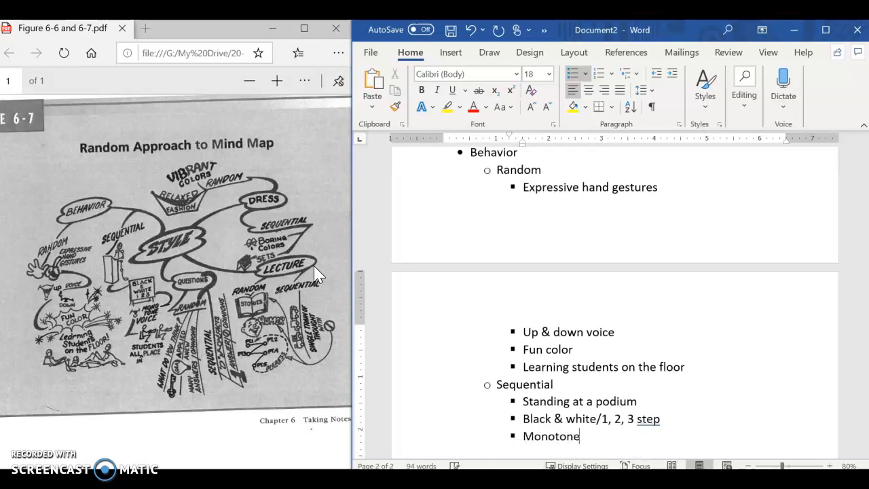
pyautogui.write(' voice')
pyautogui.press('Return')
pyautogui.write('Students all in ')
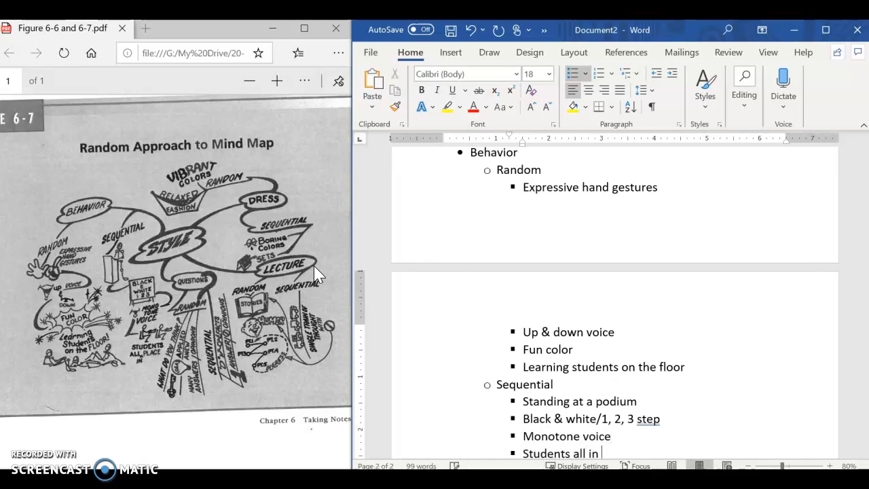
pyautogui.write('place')
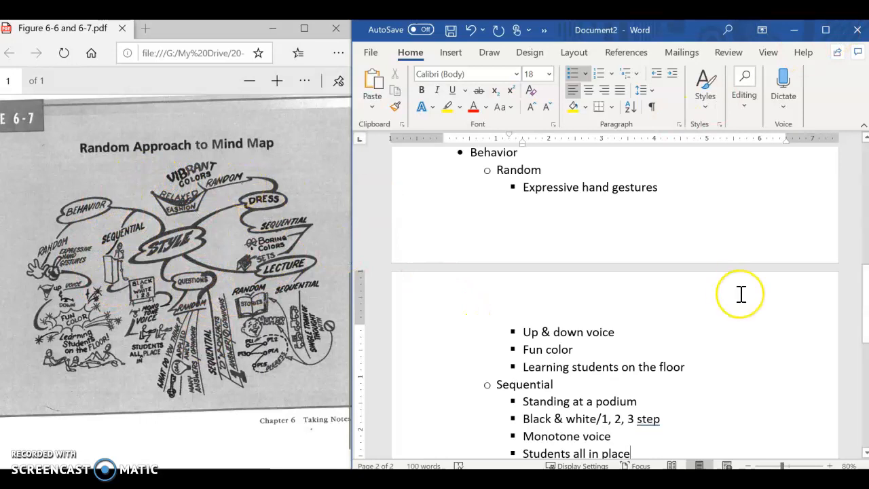
# - Maximize the document at 60% zoom to review the whole outline, and compare it with the mind map PDF
pyautogui.click(825, 30)
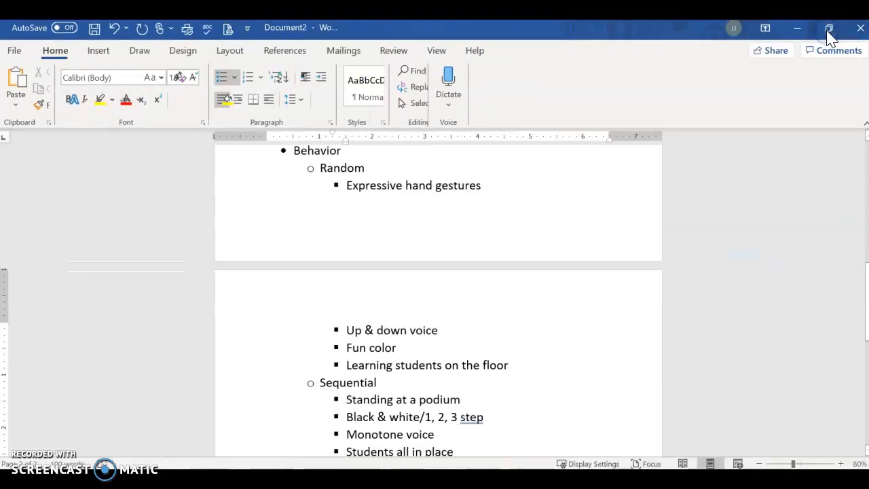
pyautogui.click(763, 464)
pyautogui.click(763, 465)
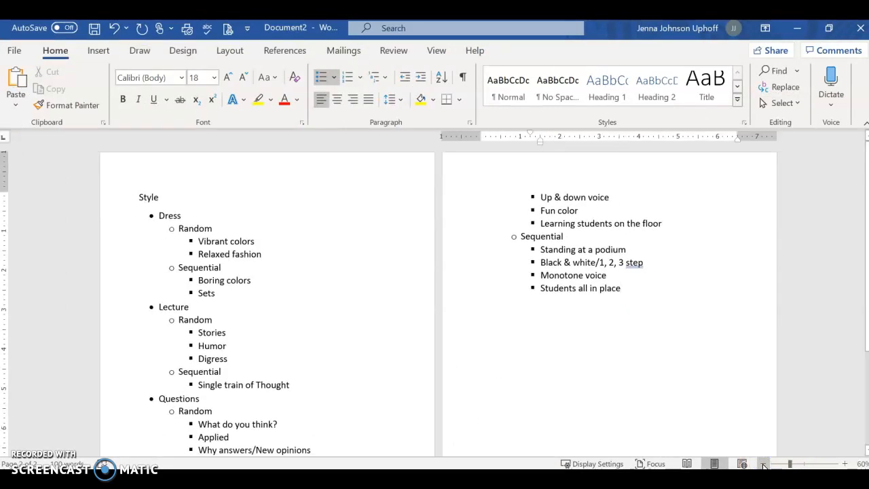
pyautogui.scroll(-2, 708, 340)
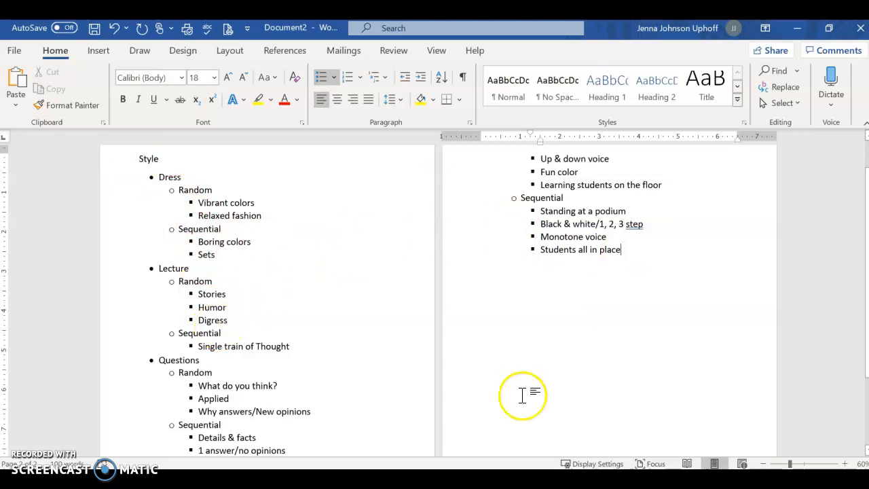
pyautogui.click(292, 478)
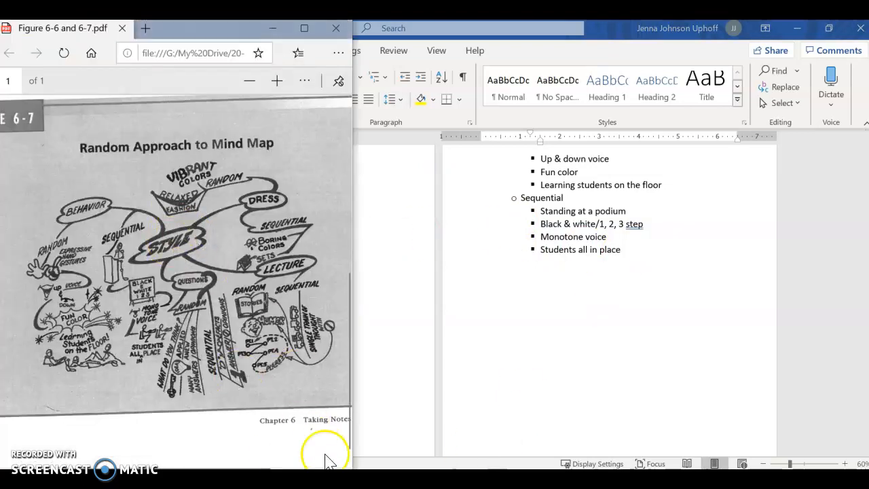
pyautogui.click(428, 298)
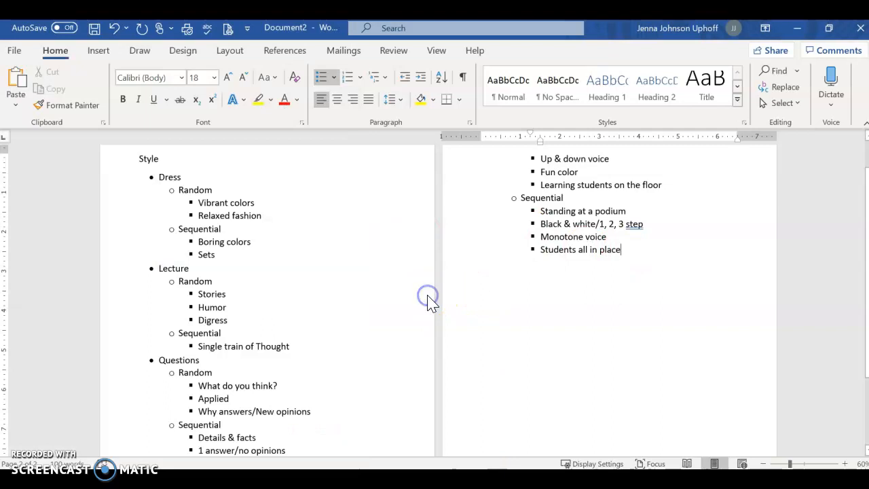